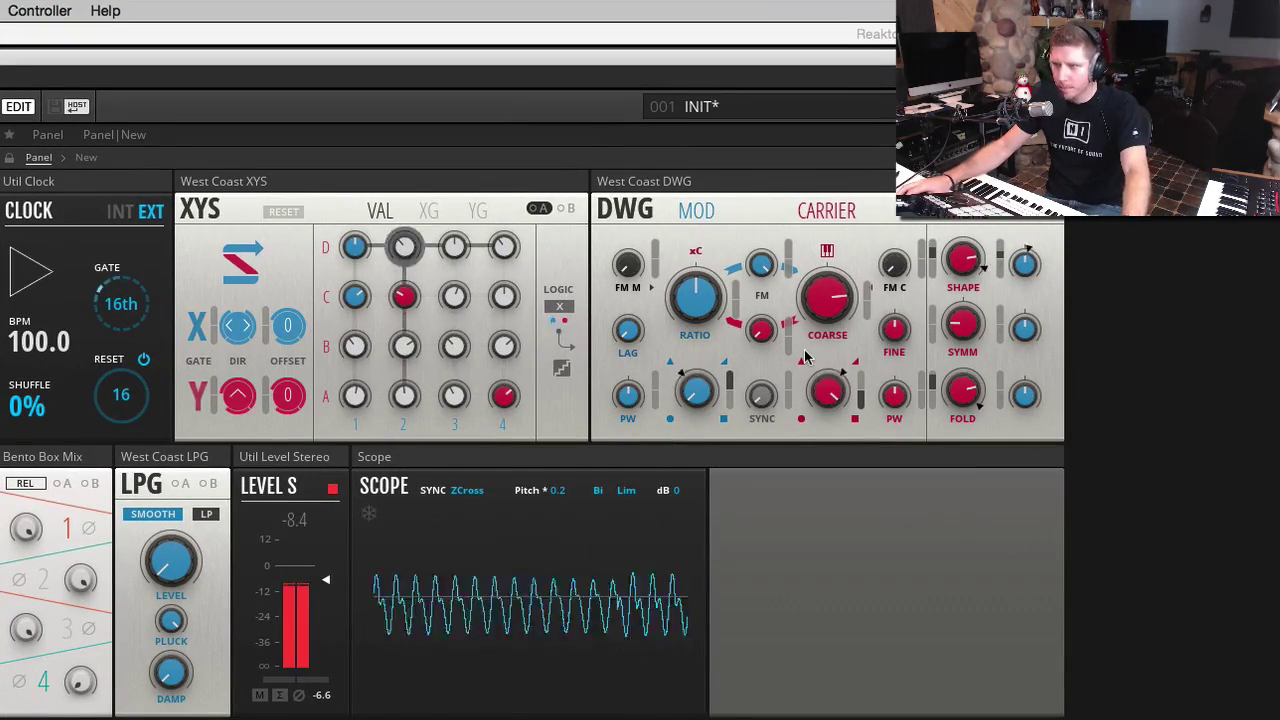
Switch the LPG from SMOOTH to SNAPPY and raise the DWG carrier's FREQ and xC knobs
mouse_move(830, 291)
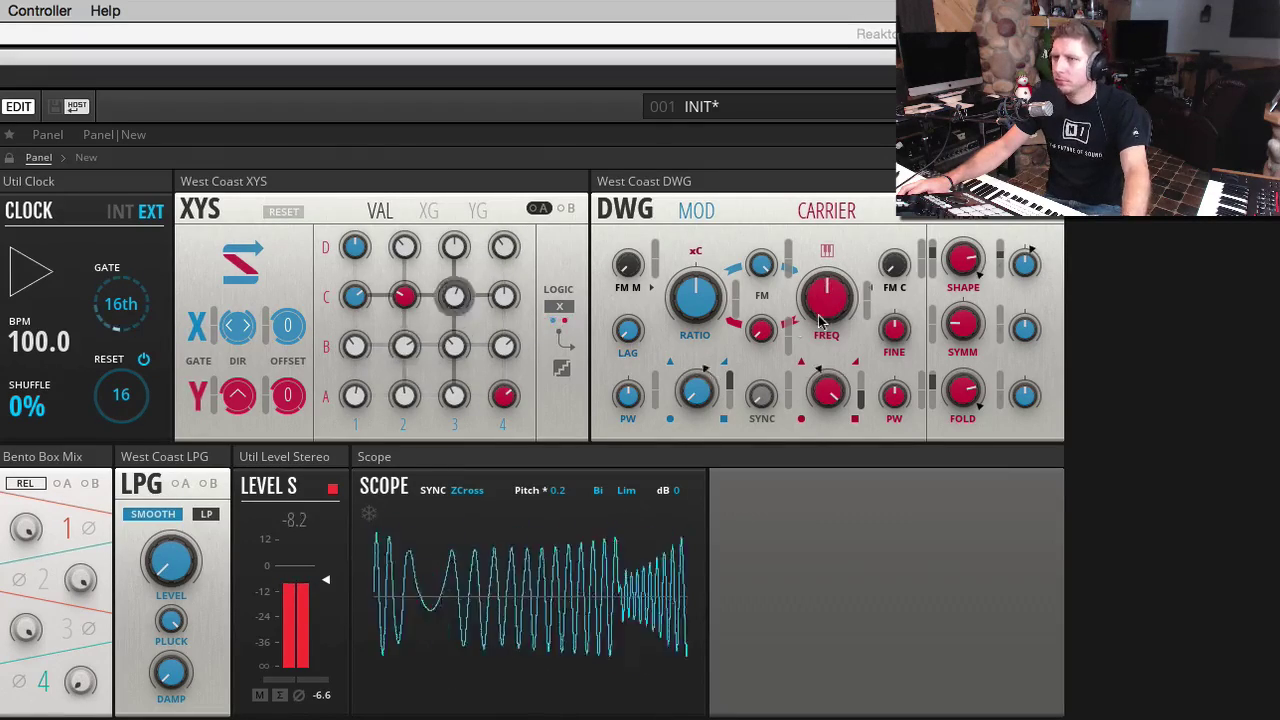
left_click(154, 515)
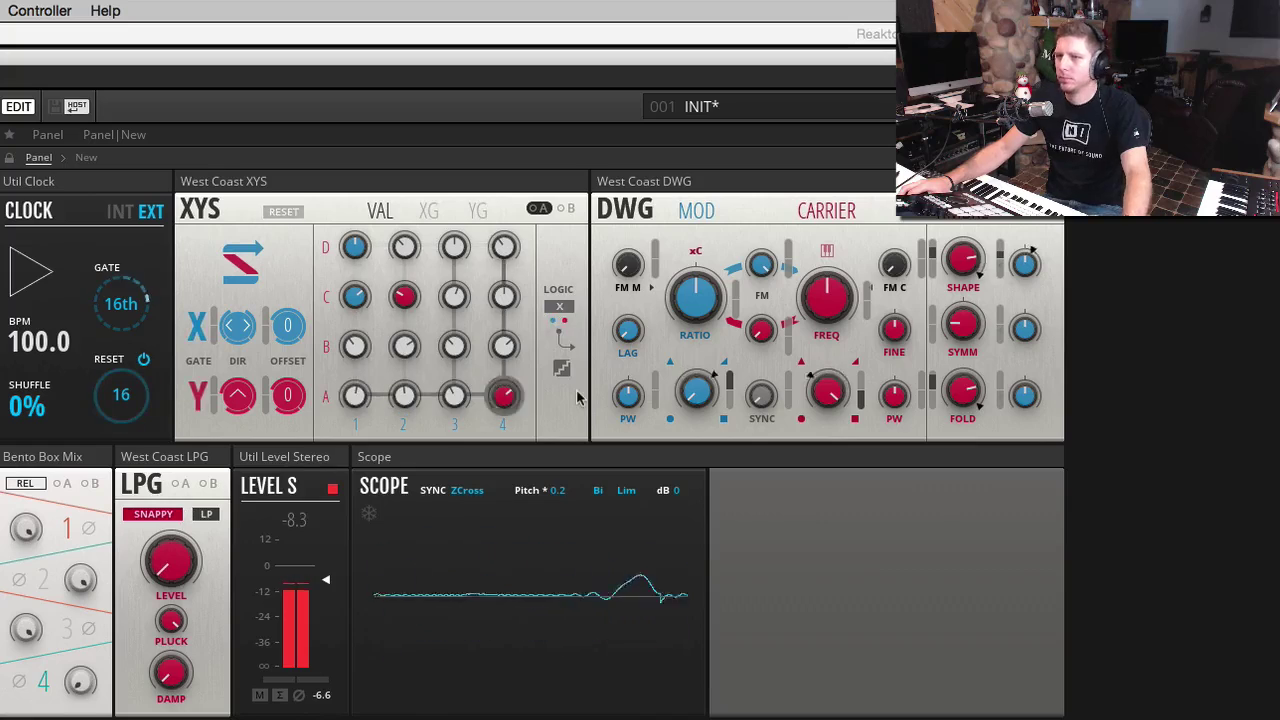
mouse_move(690, 320)
mouse_move(826, 300)
left_mouse_down()
mouse_move(853, 186)
mouse_move(838, 285)
left_mouse_up()
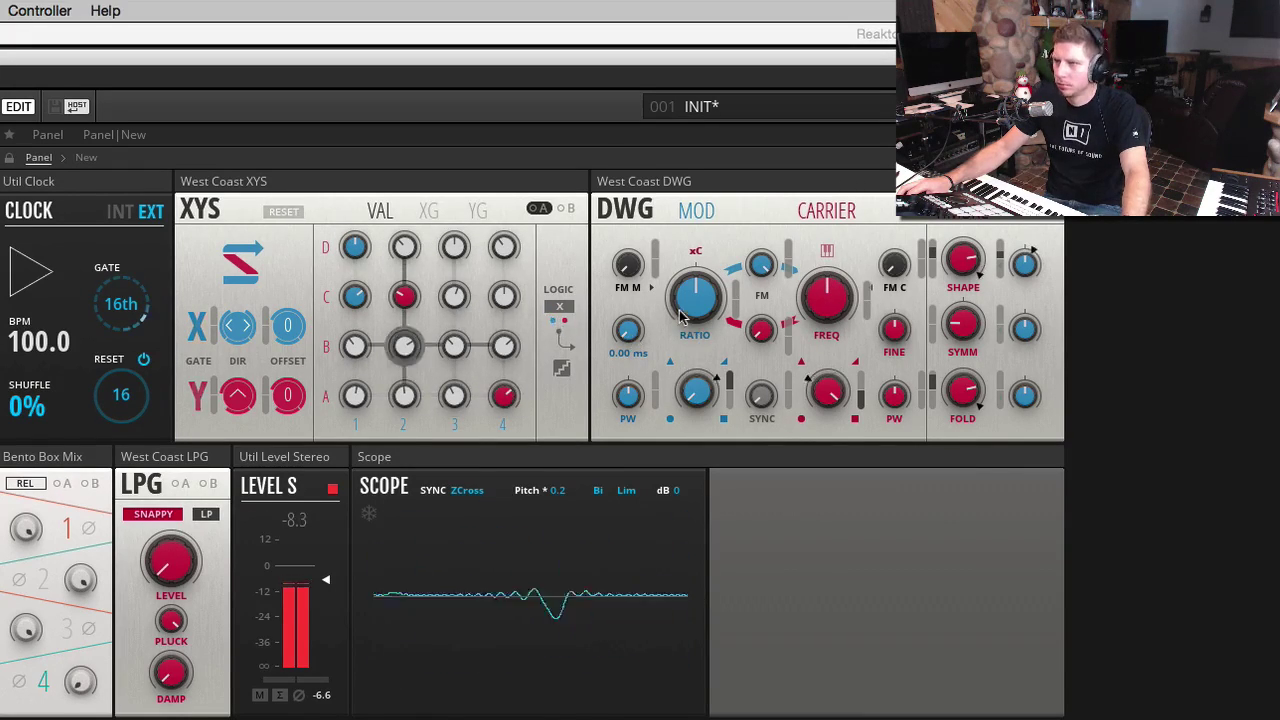
left_click_drag(695, 300, 697, 284)
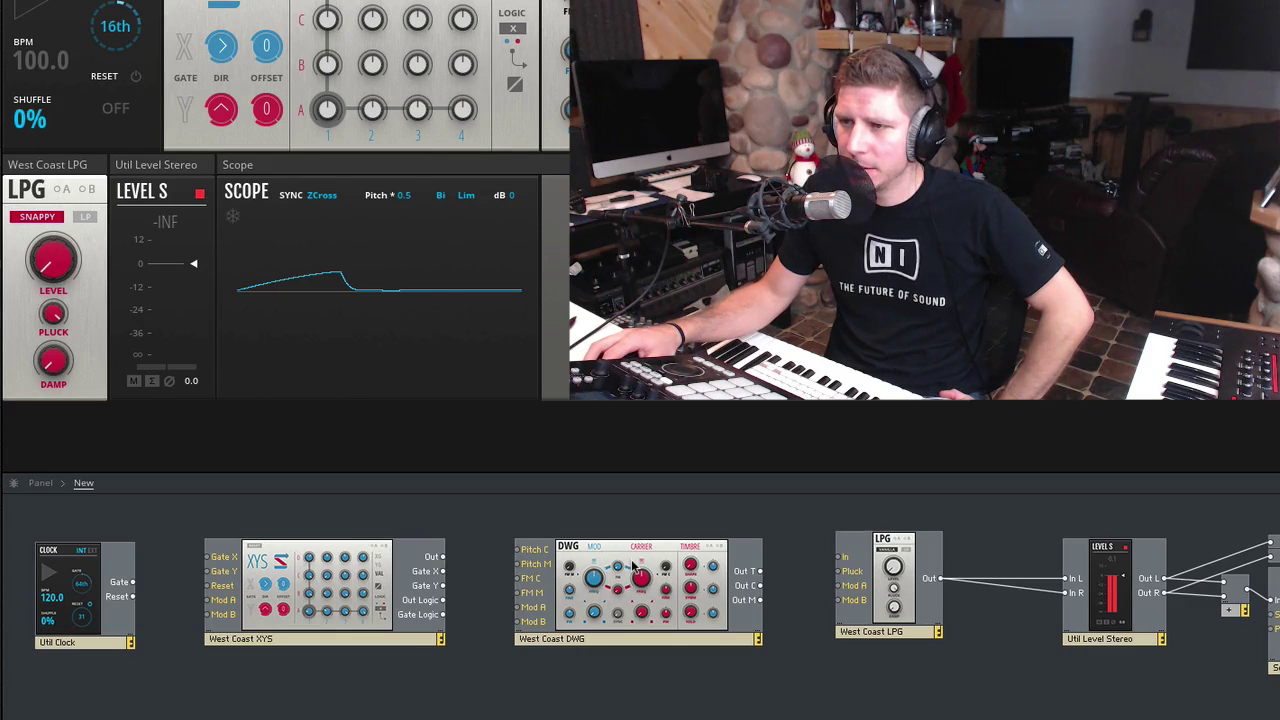
Cable DWG Out C into LPG In and Util Clock Gate into LPG Pluck, then briefly audition the patch
left_click_drag(632, 566, 617, 559)
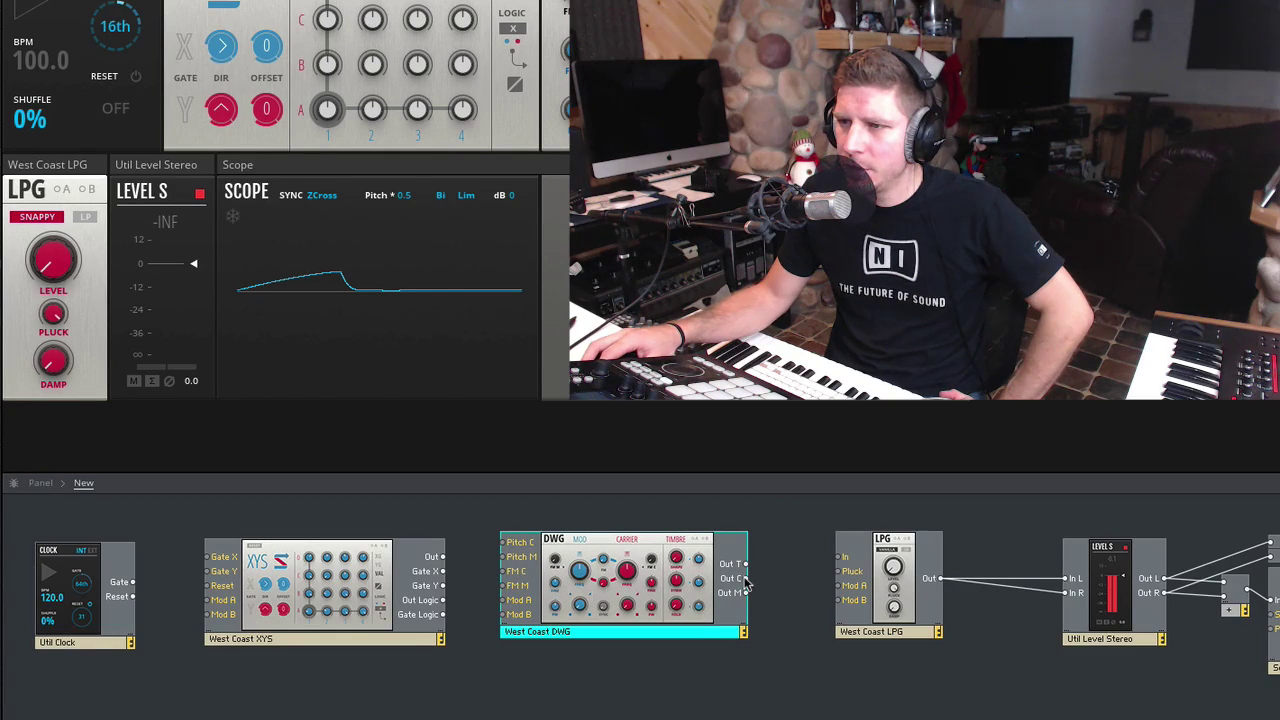
left_click_drag(827, 568, 843, 557)
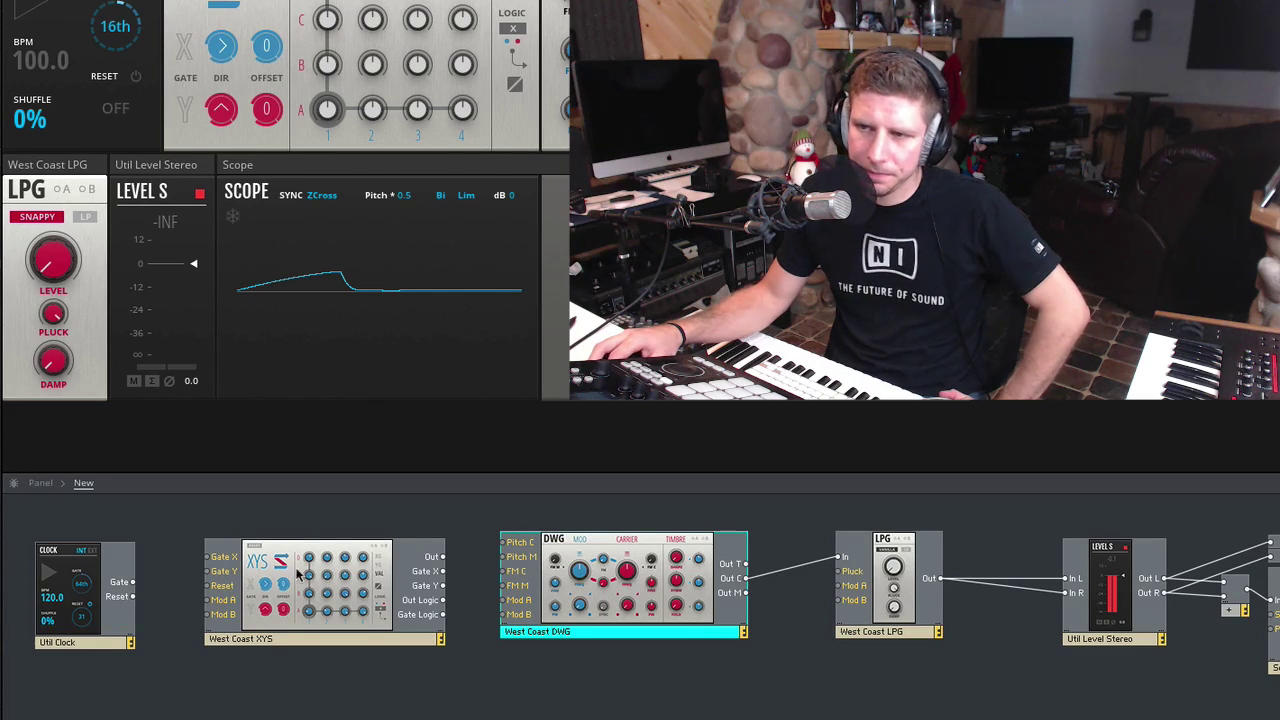
left_click_drag(136, 586, 847, 578)
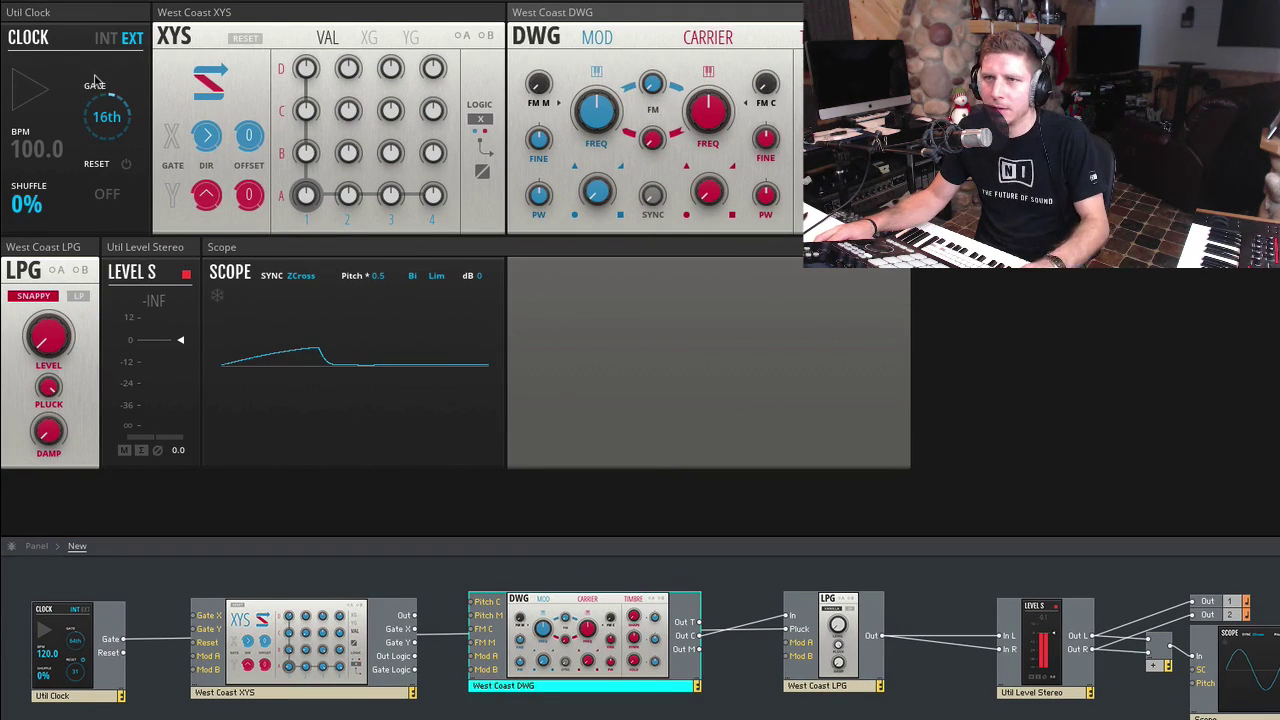
key("space")
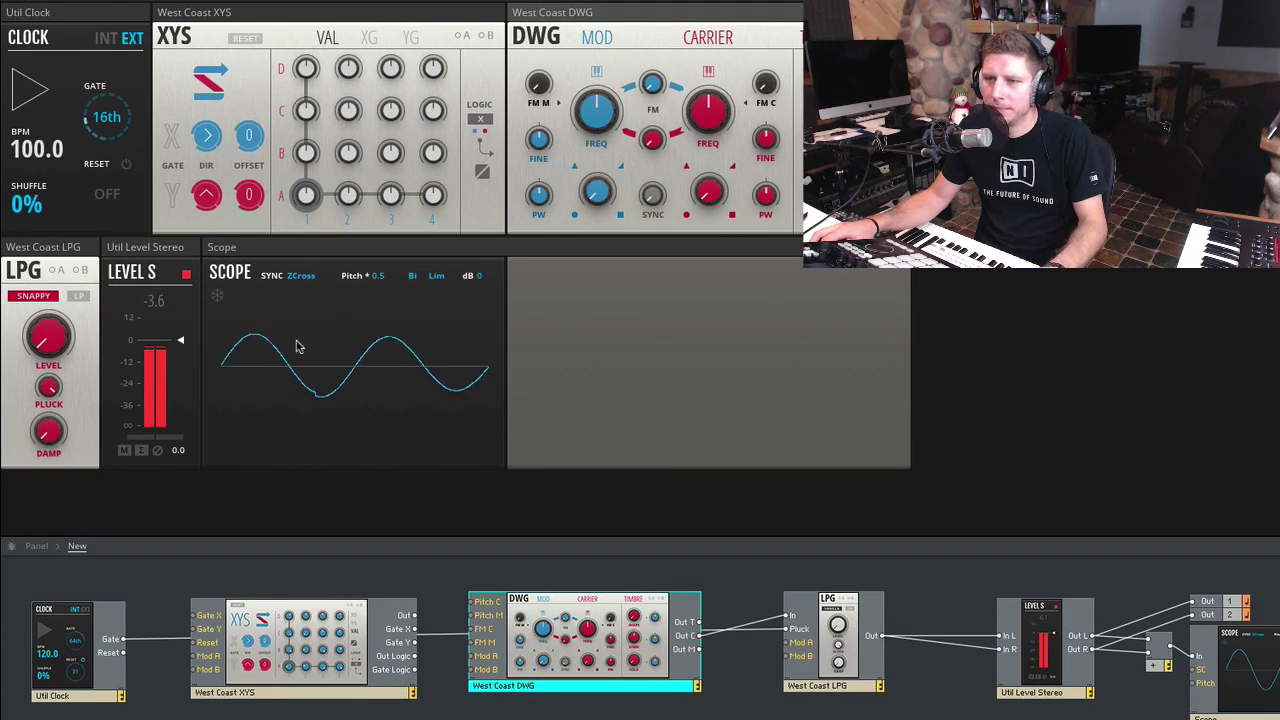
key("space")
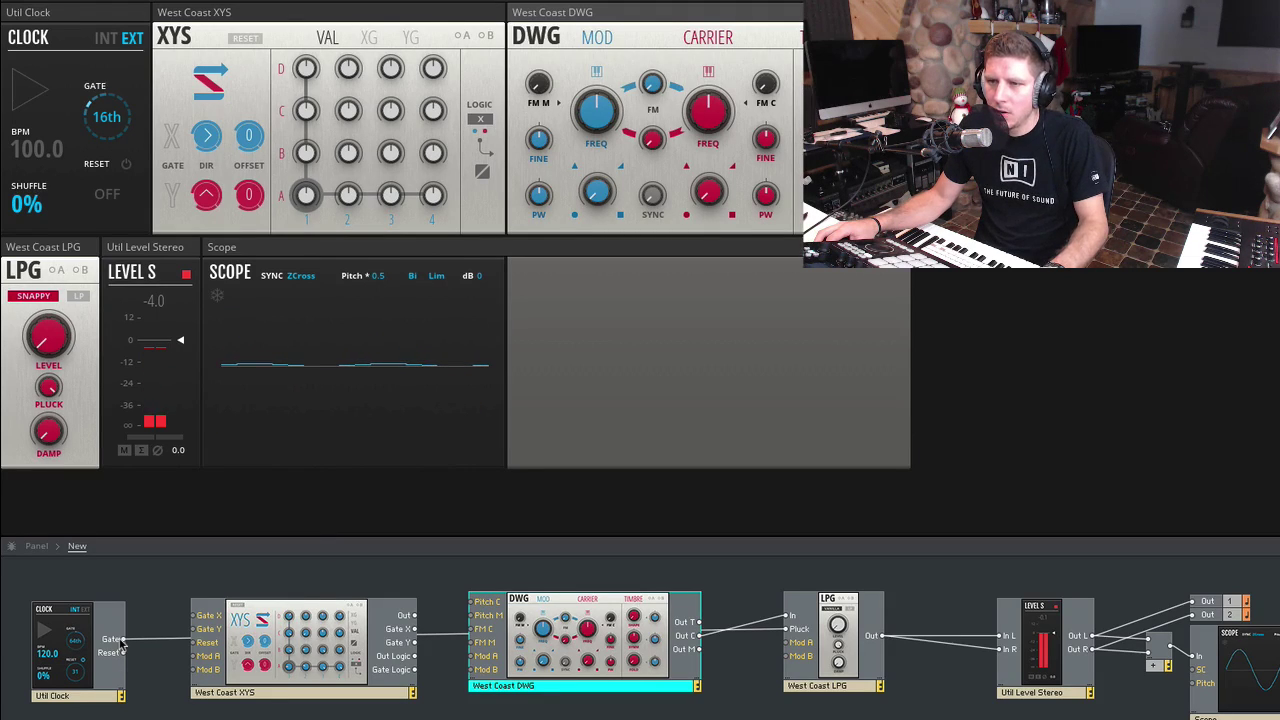
Cable Util Clock's Gate output into the XYS Gate X input and select the XYS module
left_click_drag(185, 624, 197, 616)
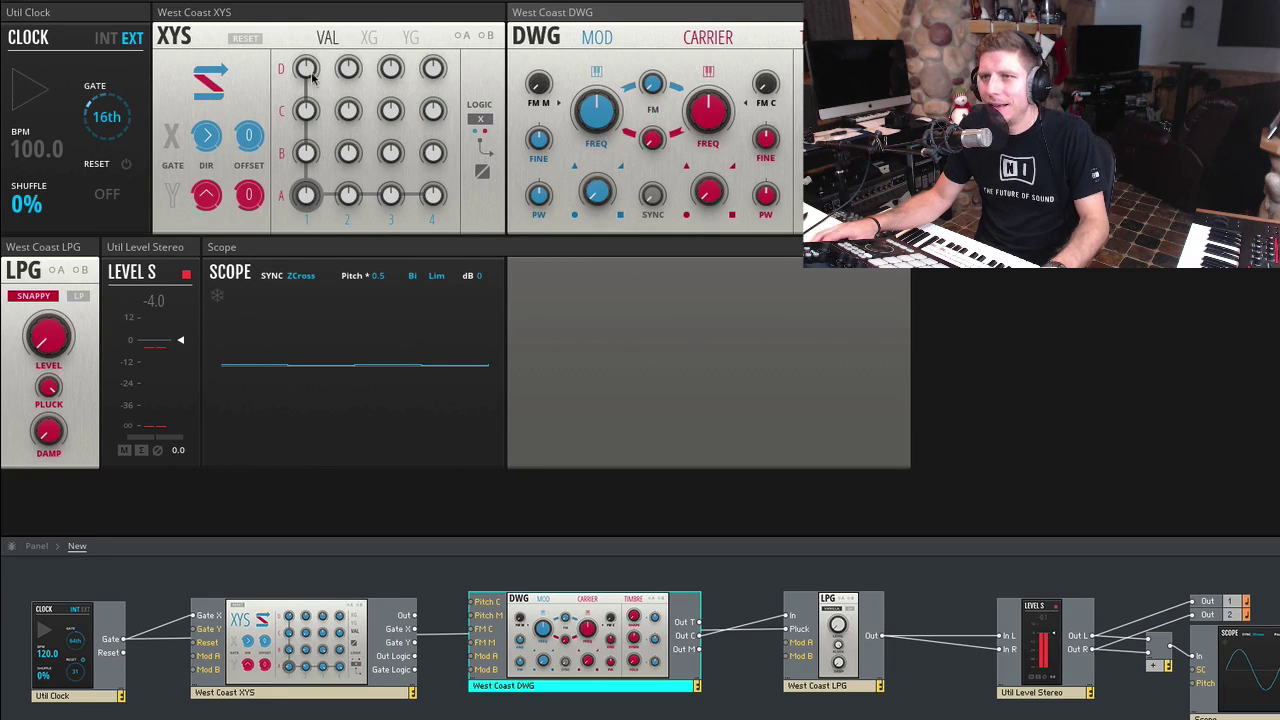
left_click(268, 20)
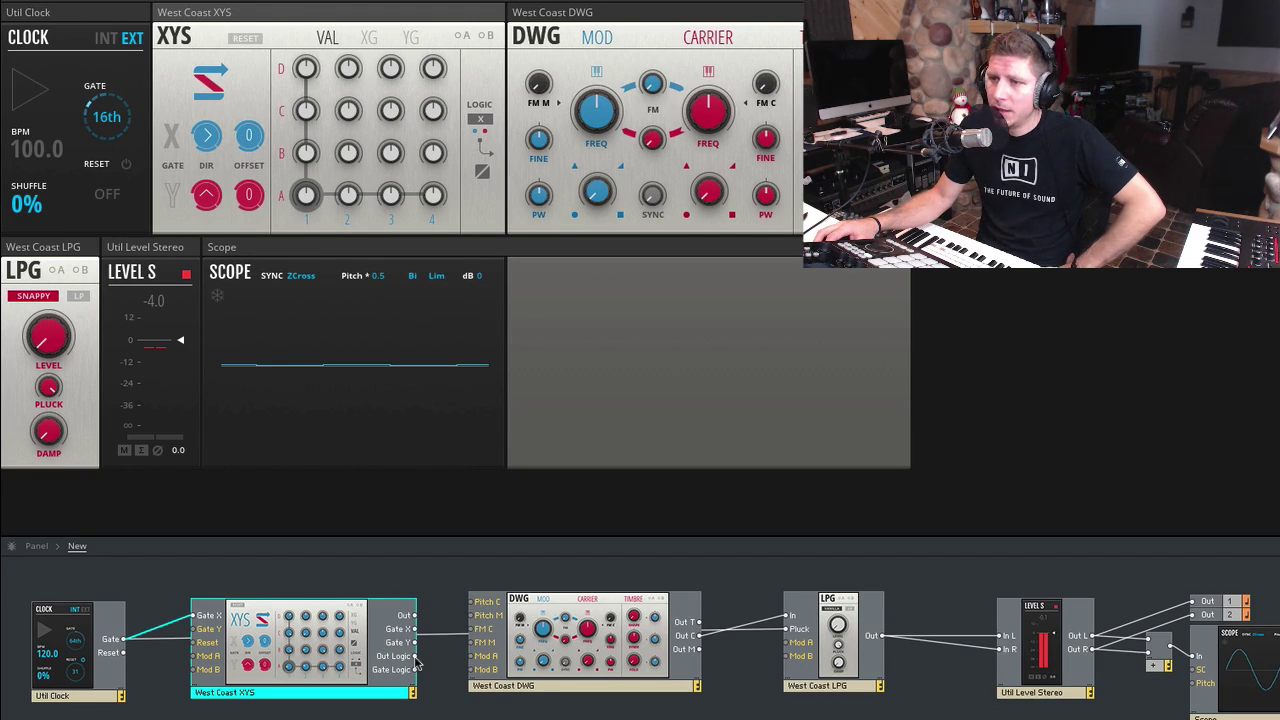
Route XYS Out Logic into DWG Pitch C and audition, adjusting a sequencer step value
left_click_drag(468, 620, 472, 602)
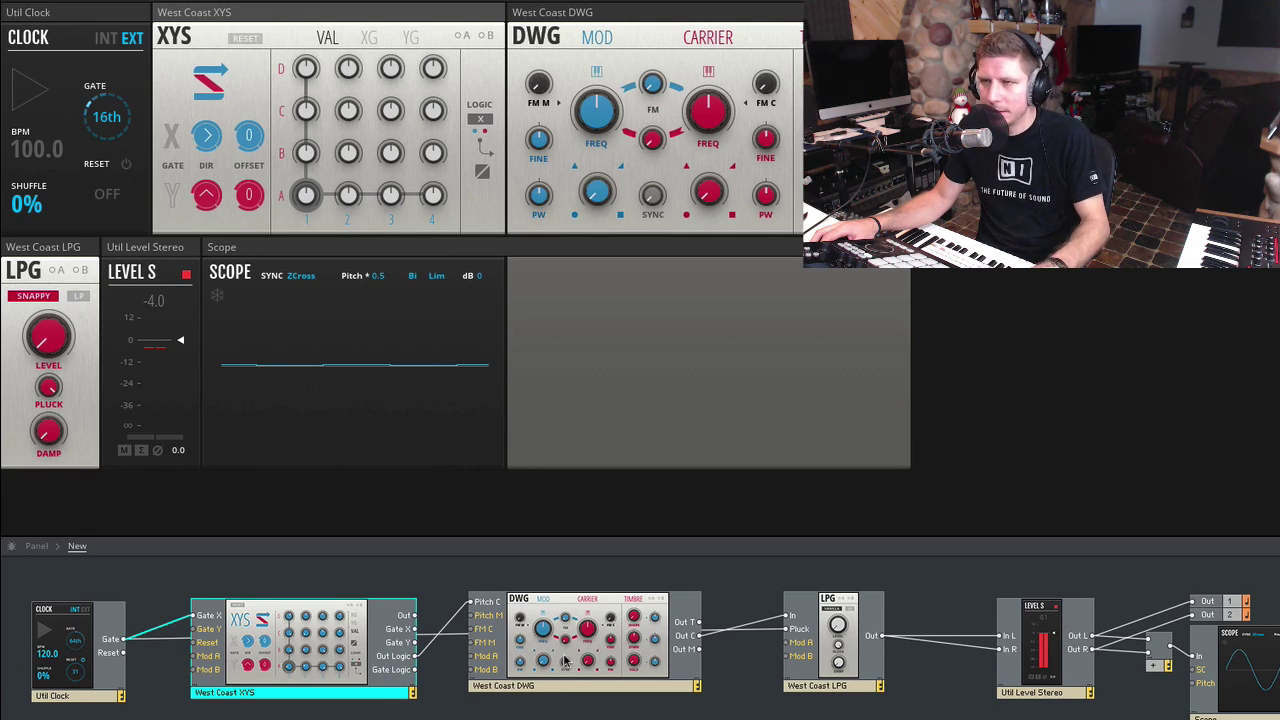
key("space")
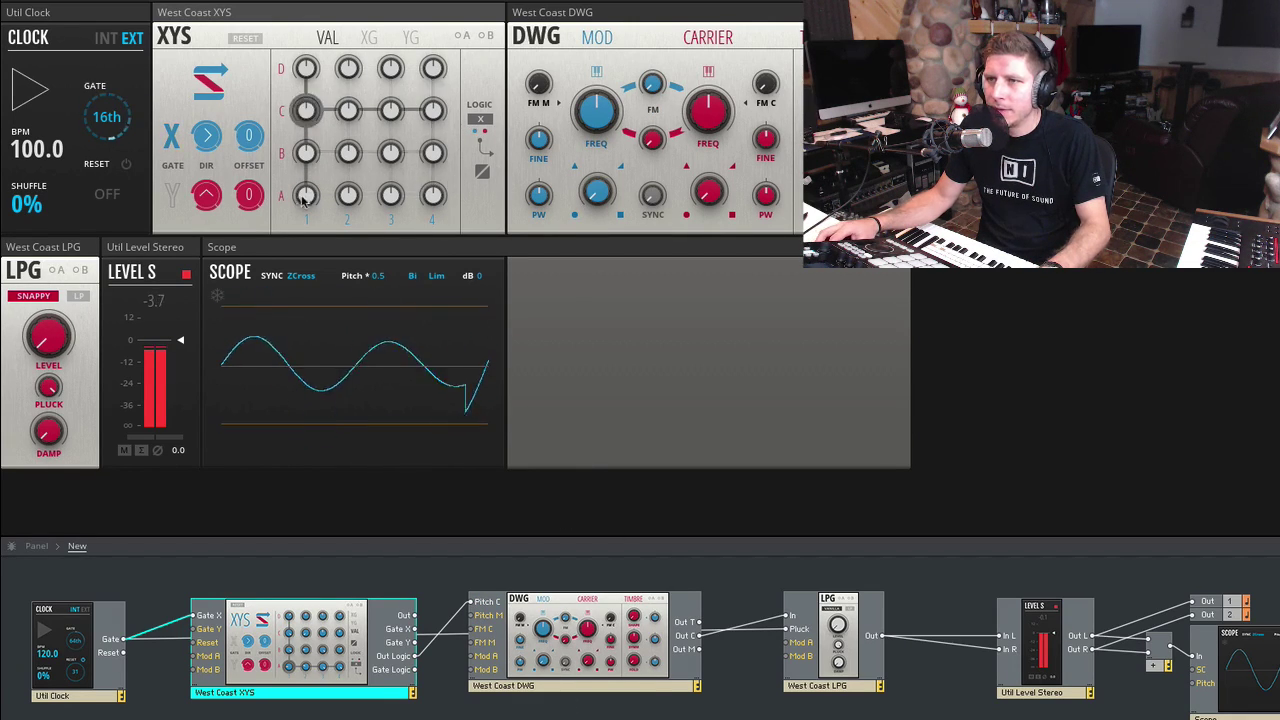
left_click(320, 143)
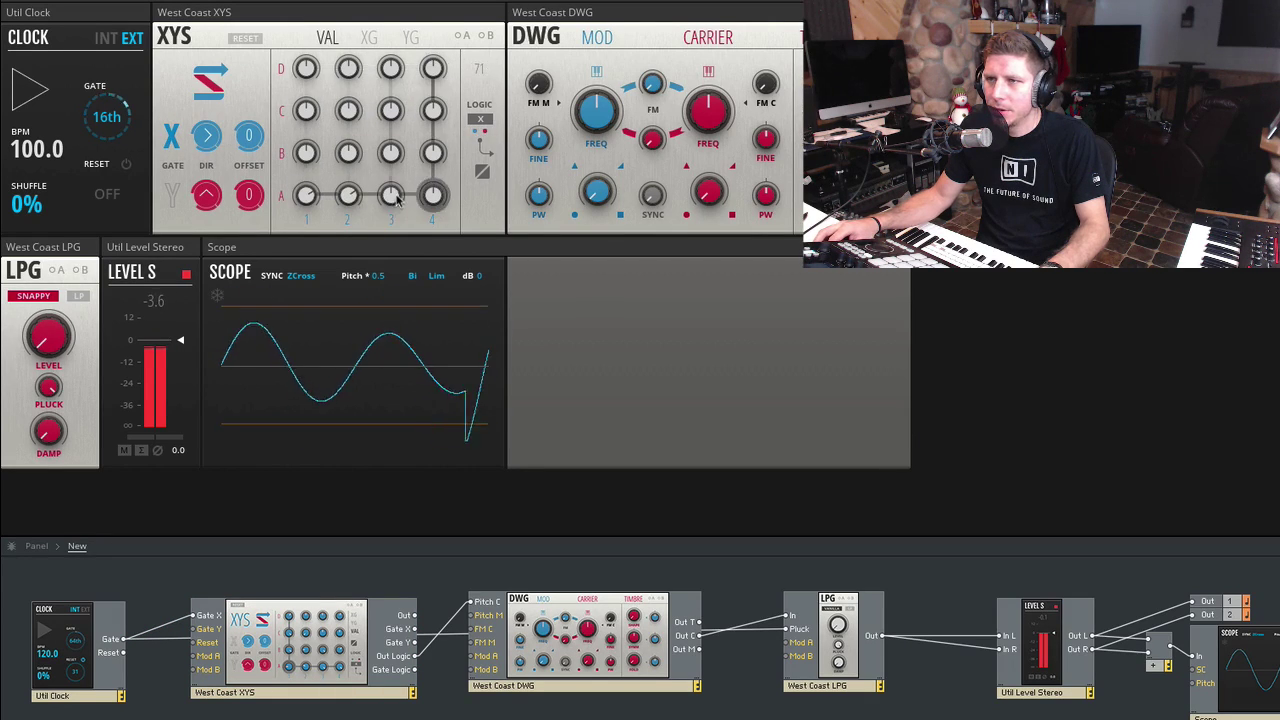
key("space")
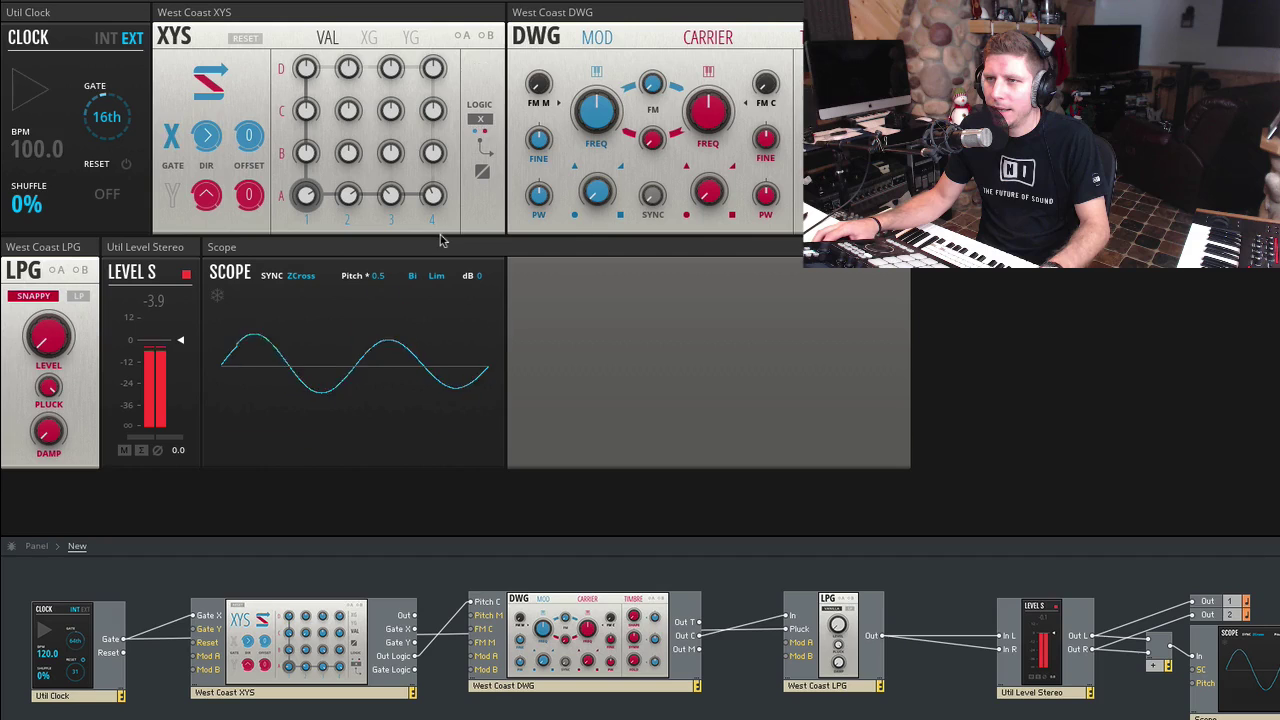
Switch the DWG carrier tuning from FREQ to COARSE and audition the sequence again
left_click(708, 73)
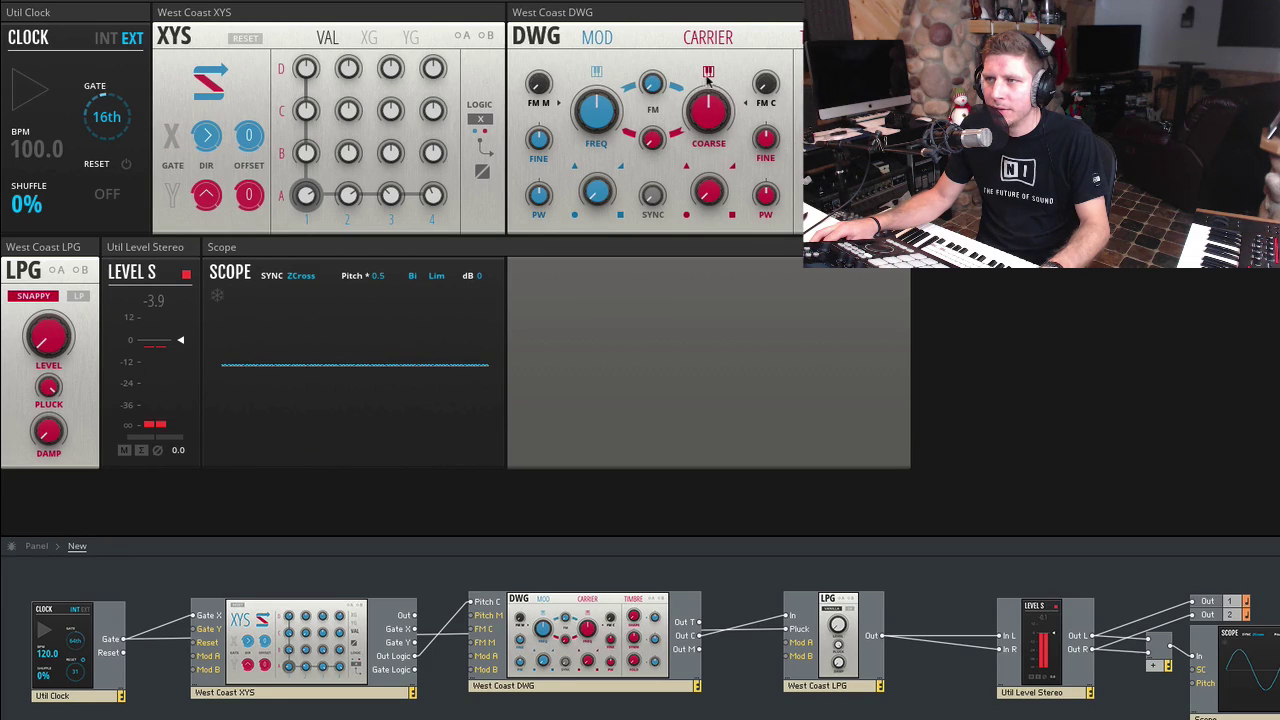
key("space")
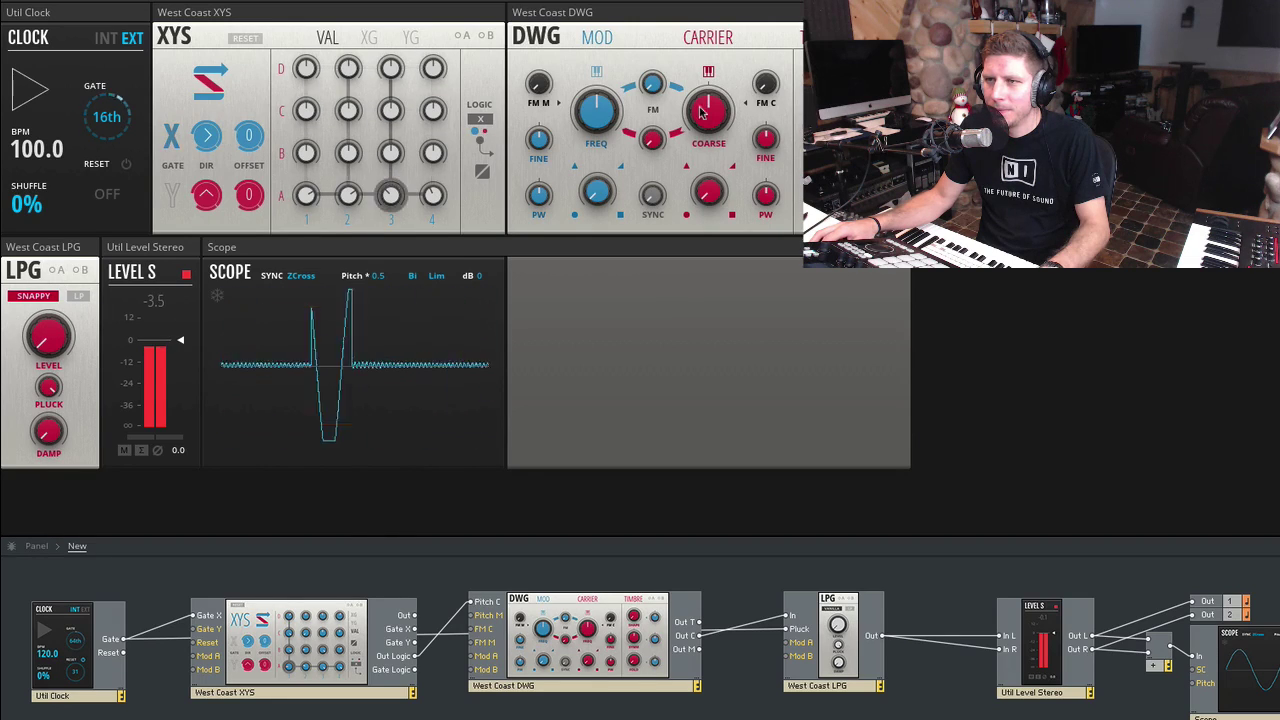
key("space")
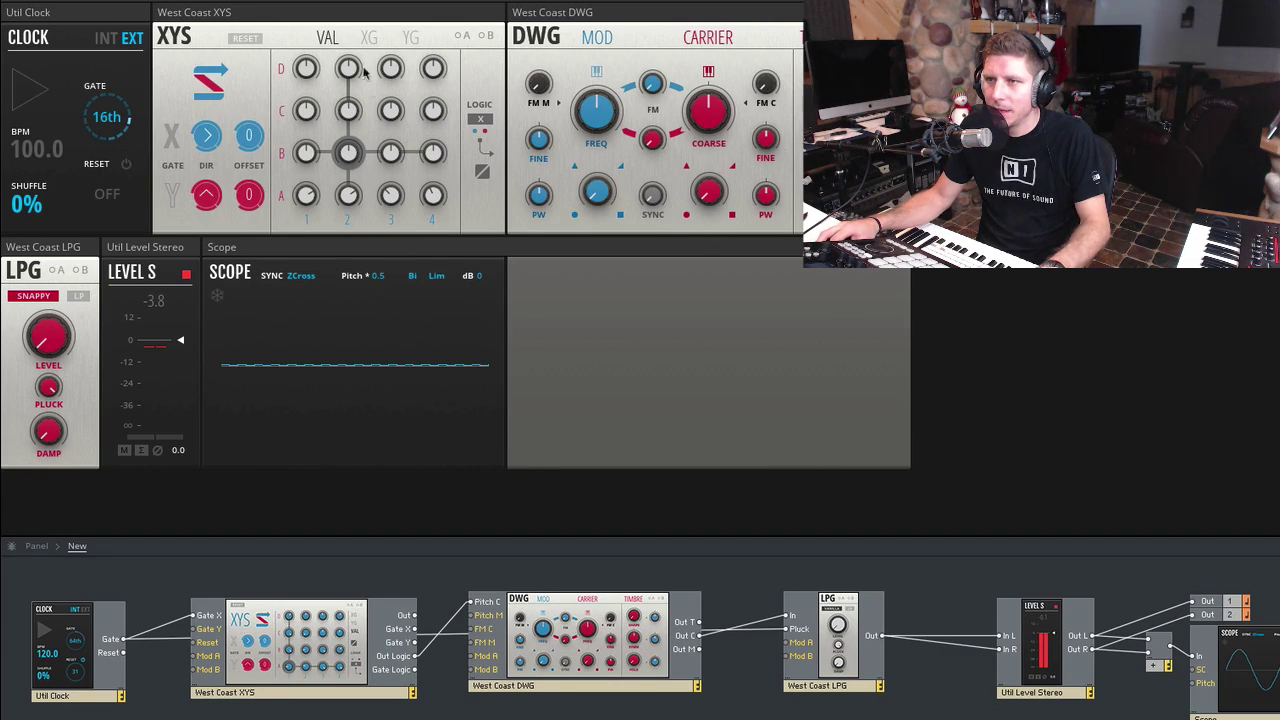
left_click(123, 165)
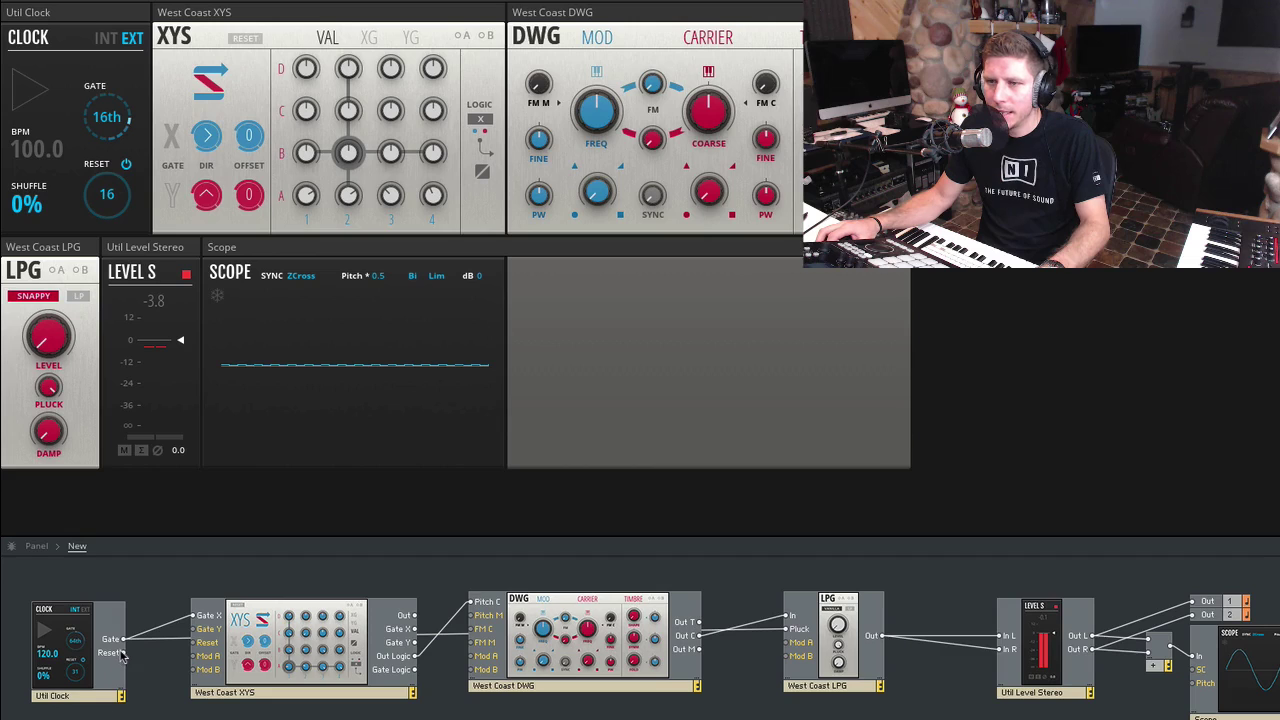
left_click_drag(121, 654, 203, 645)
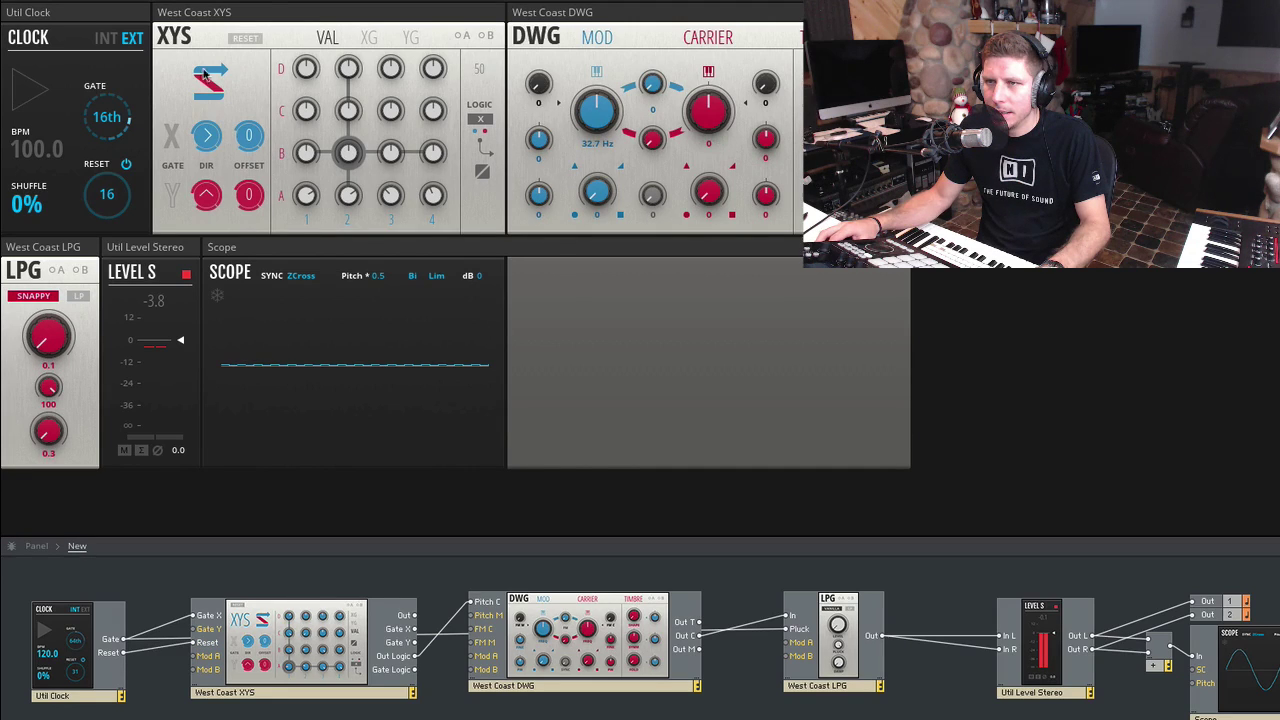
left_click_drag(107, 194, 113, 226)
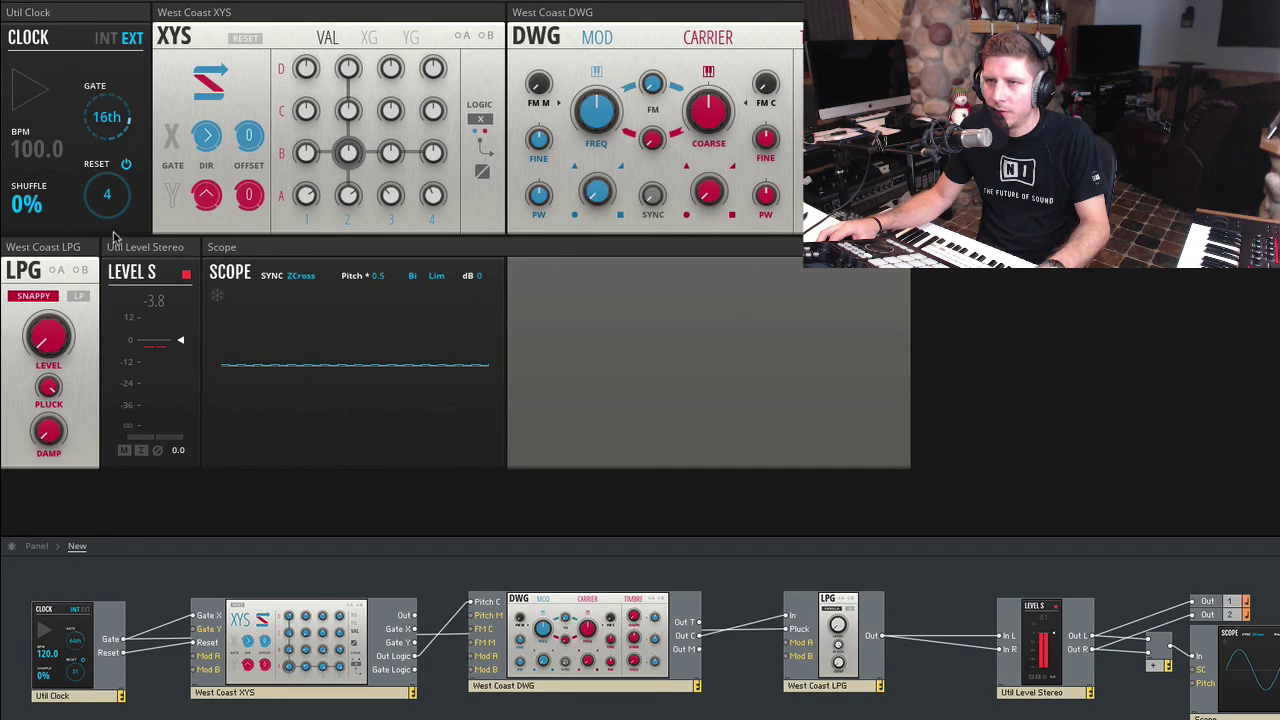
key("space")
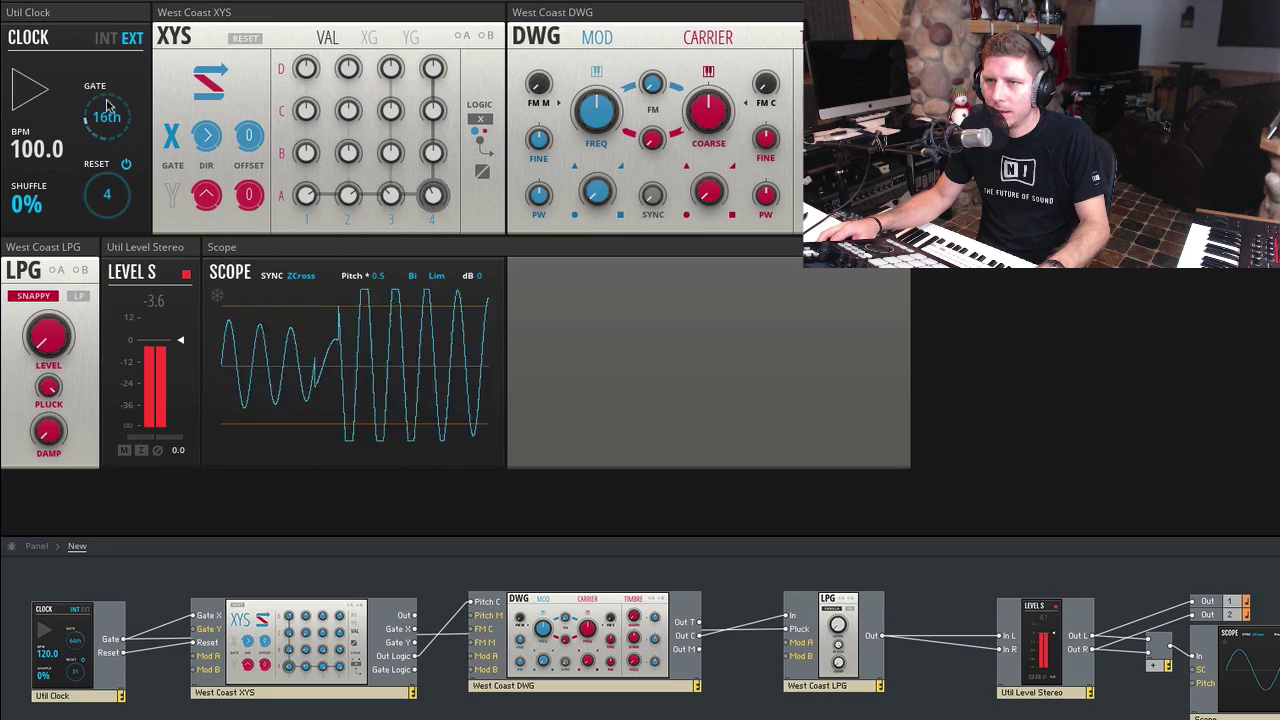
left_click_drag(108, 110, 113, 178)
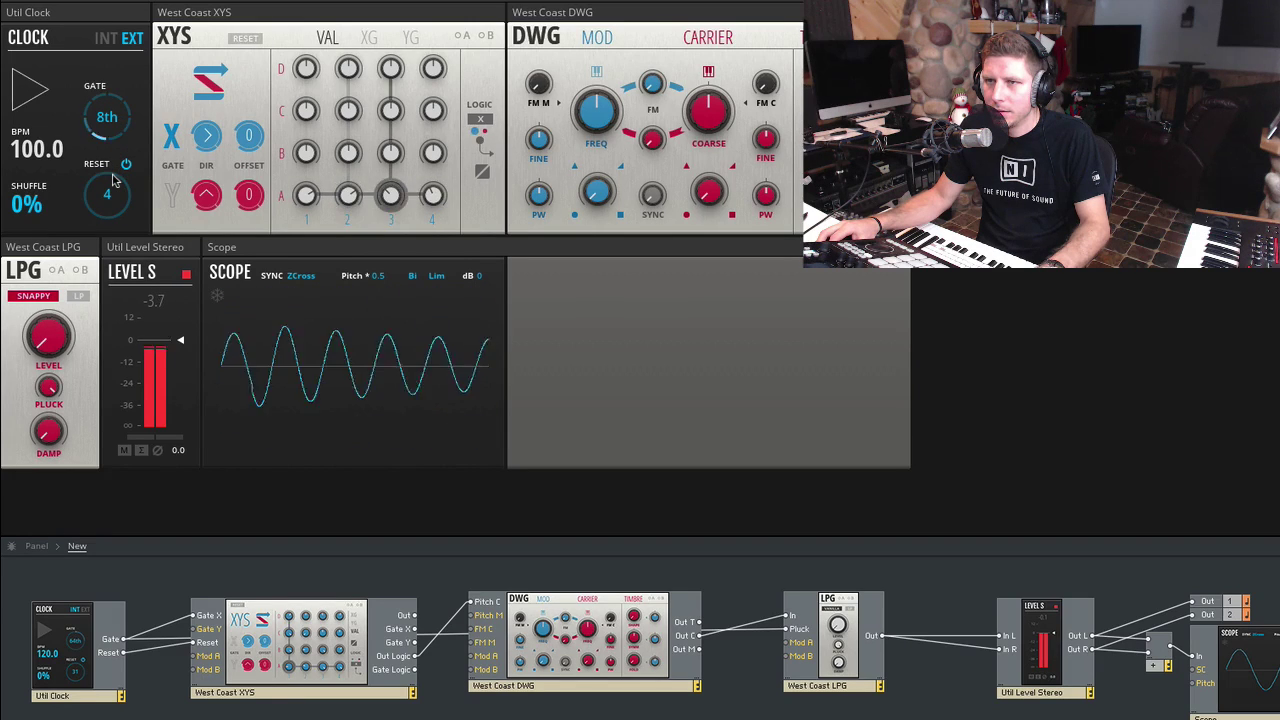
key("space")
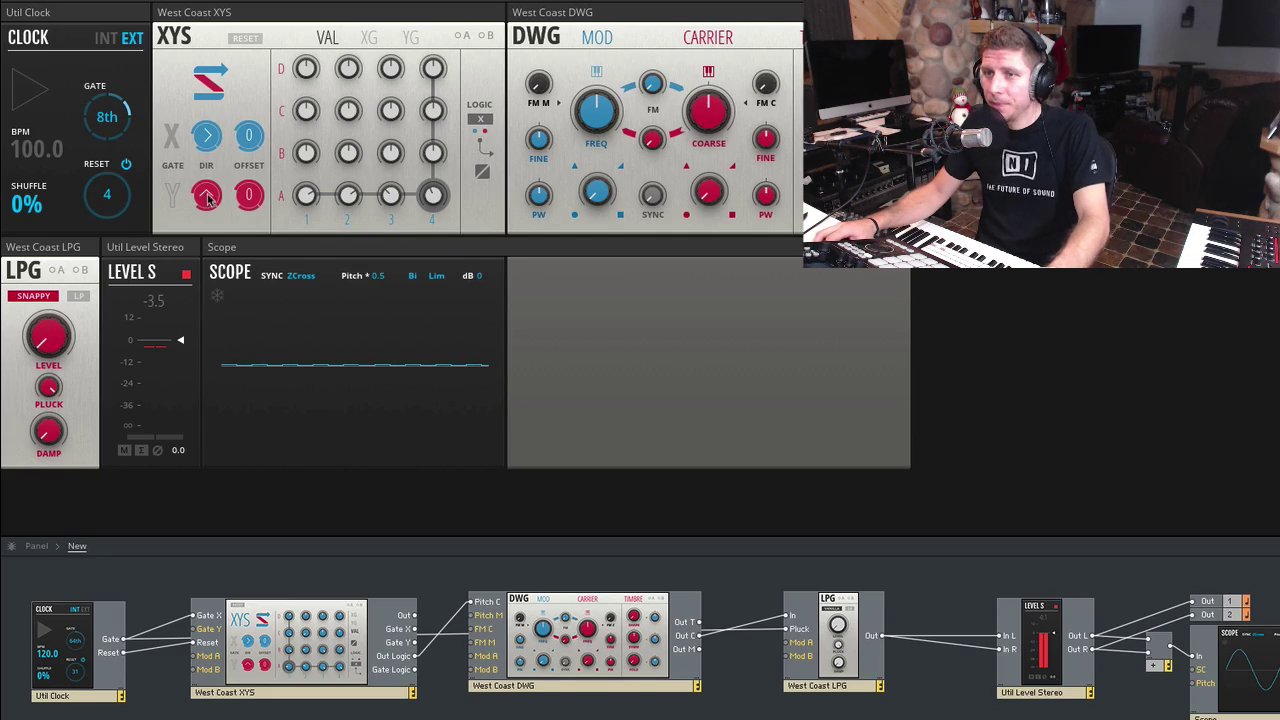
left_click(82, 296)
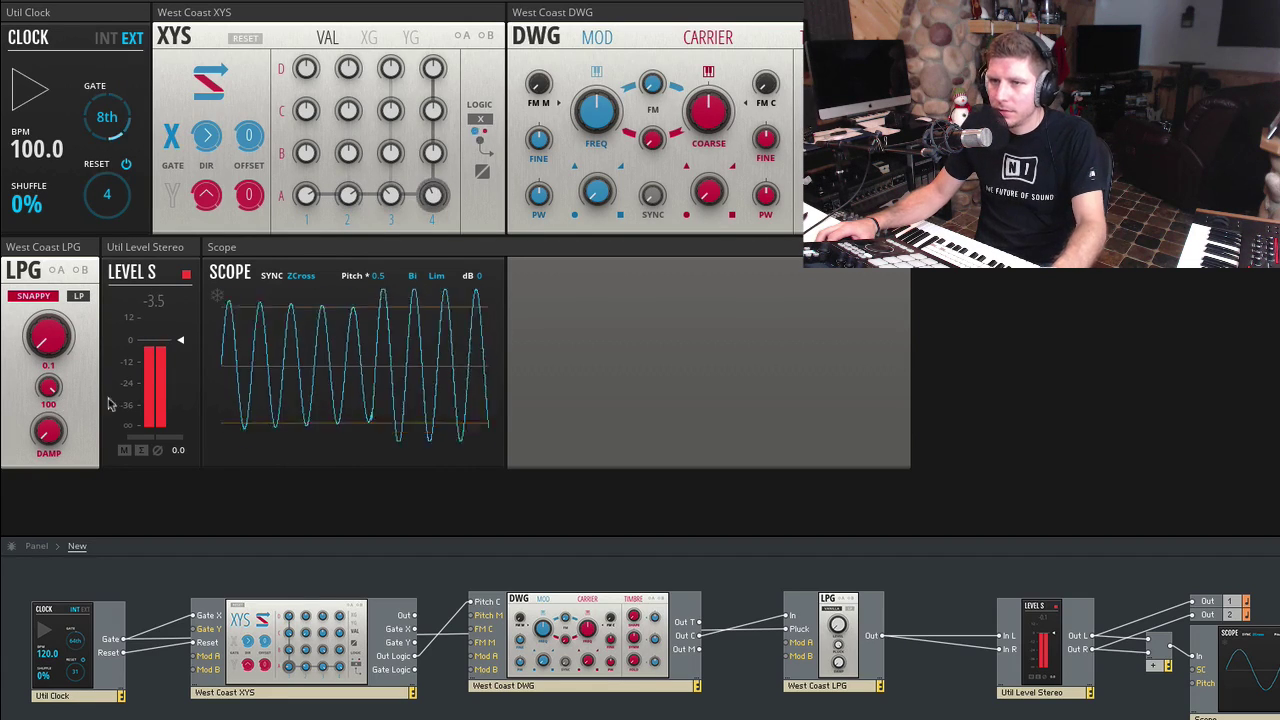
key("space")
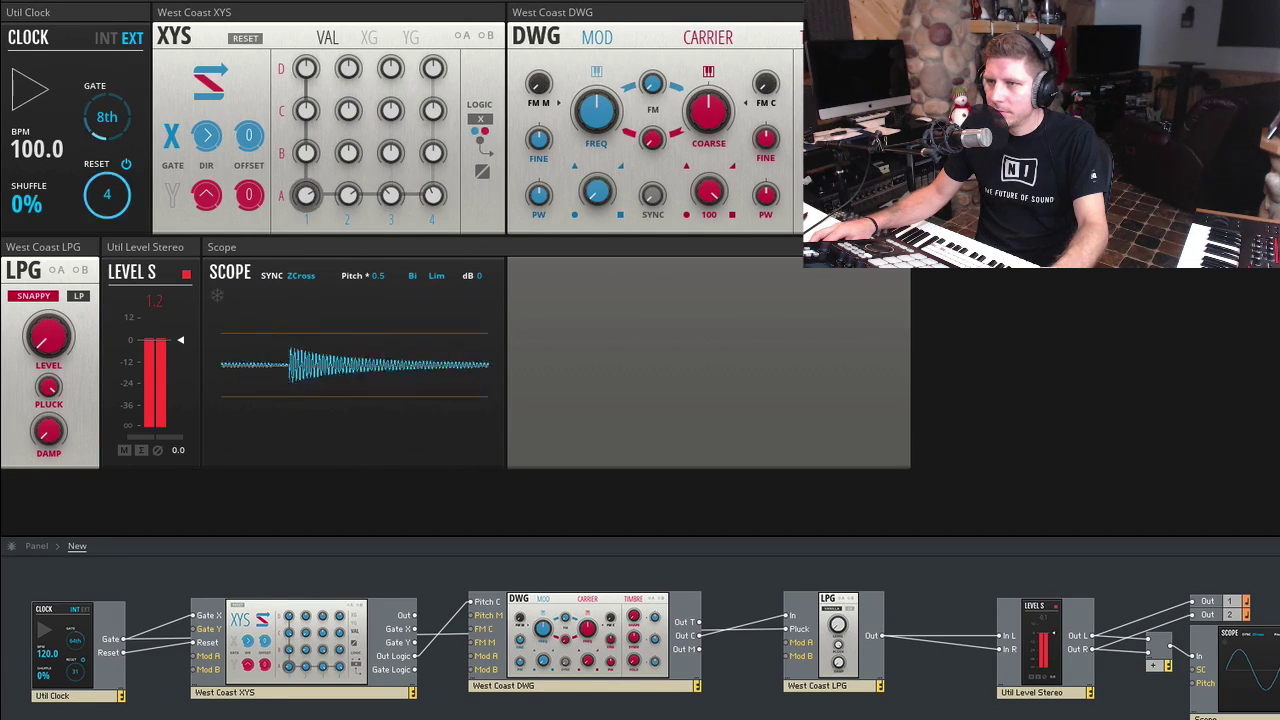
left_click(76, 297)
key("space")
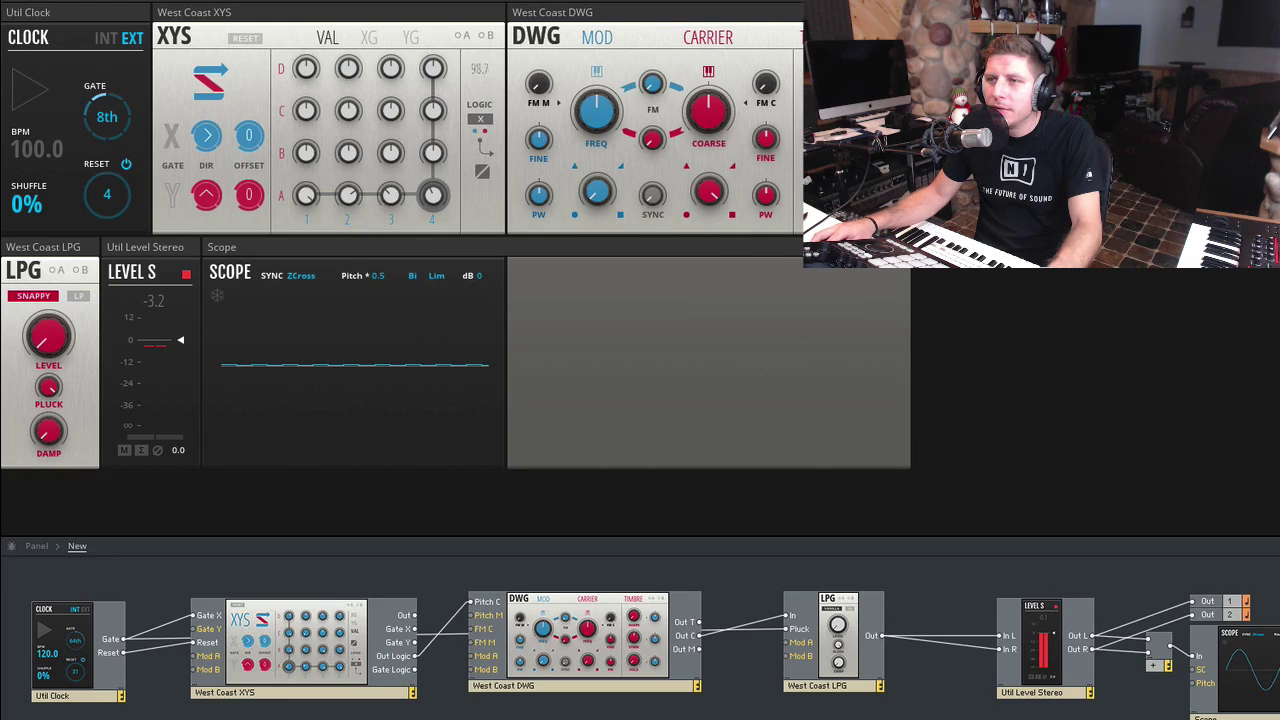
key("space")
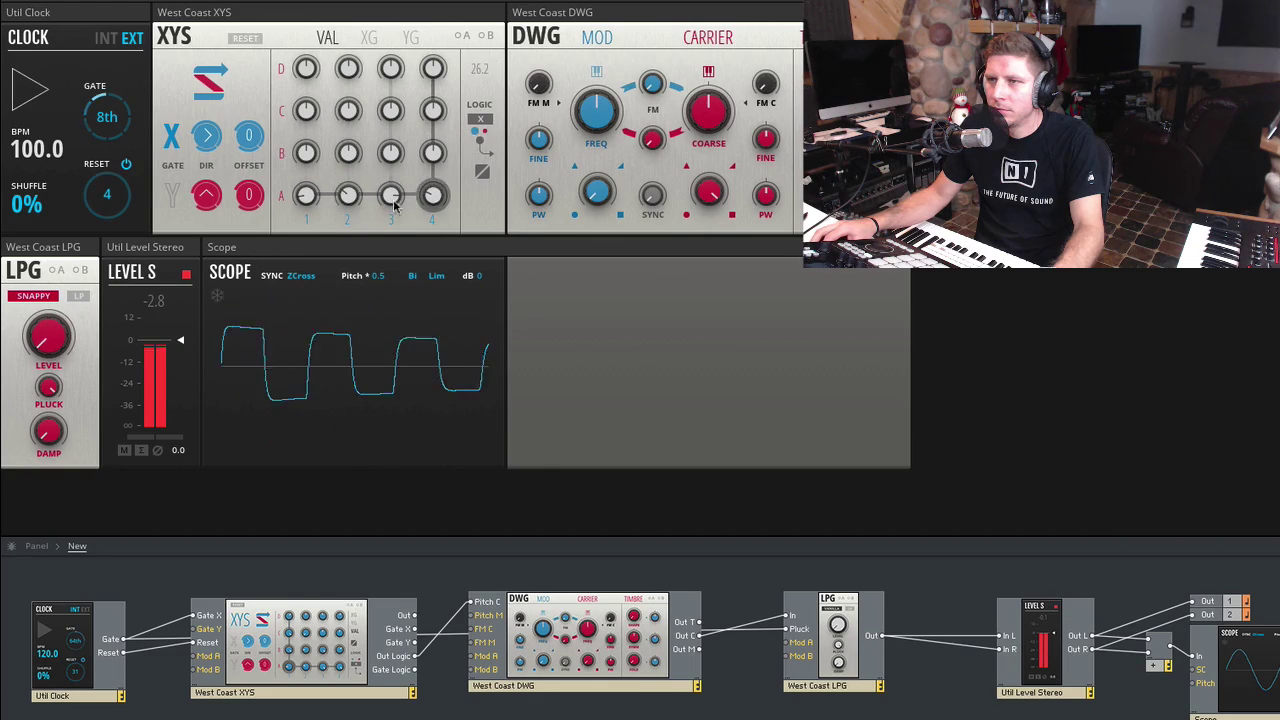
key("space")
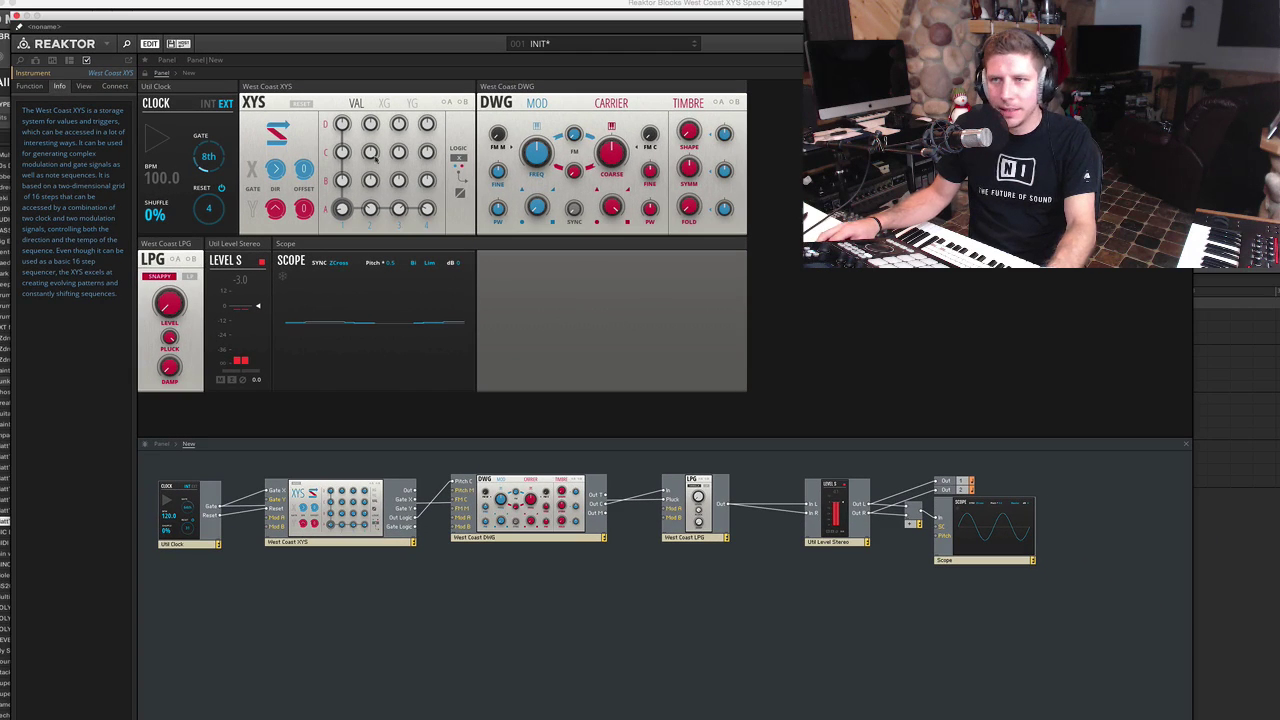
mouse_move(460, 193)
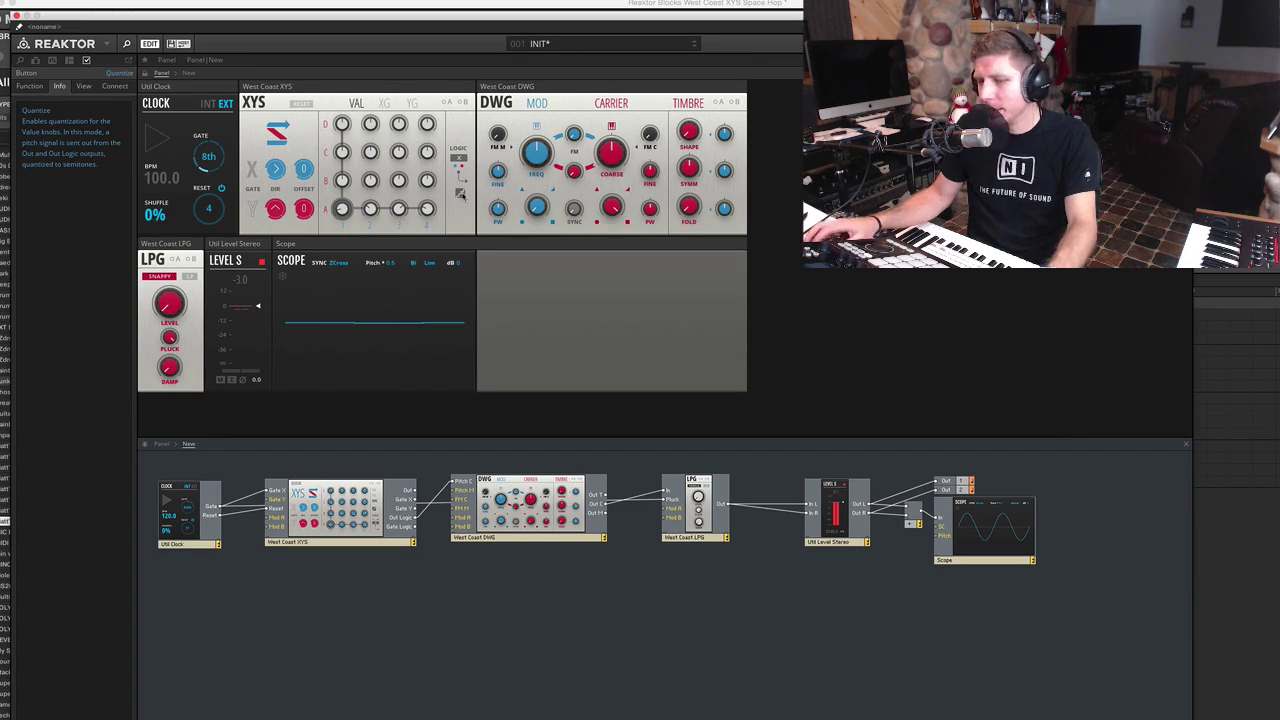
key("space")
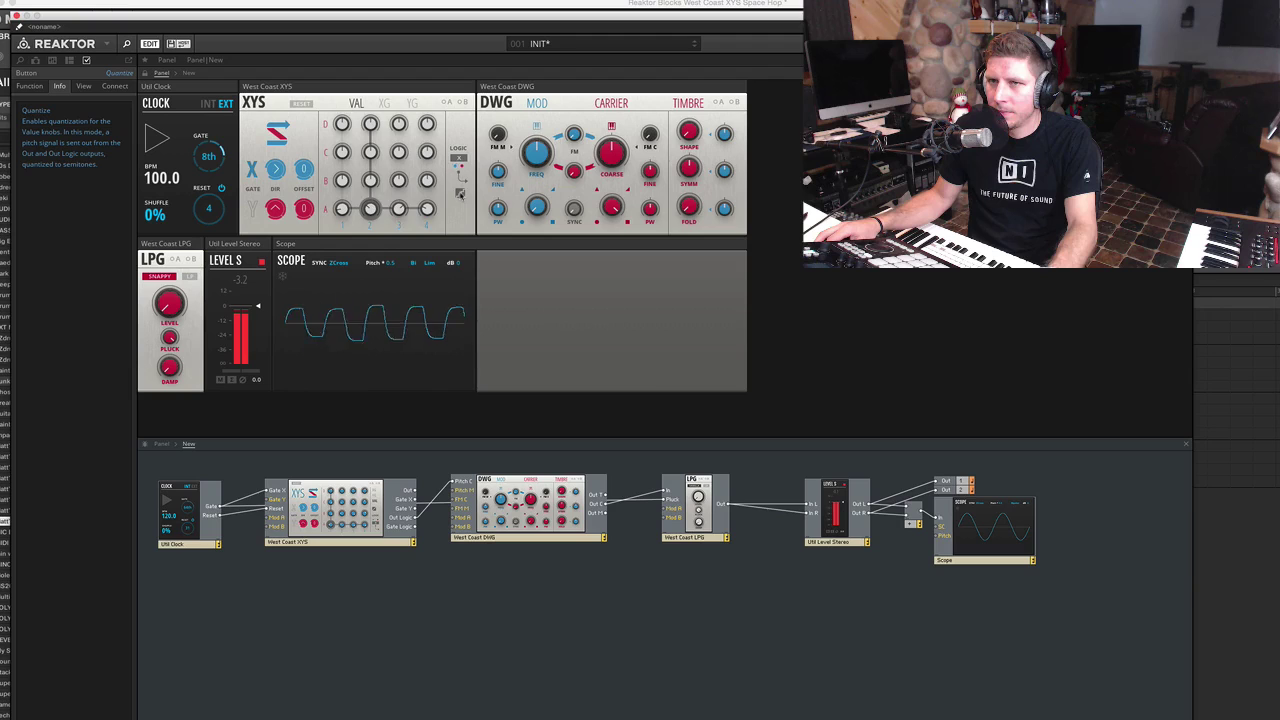
key("space")
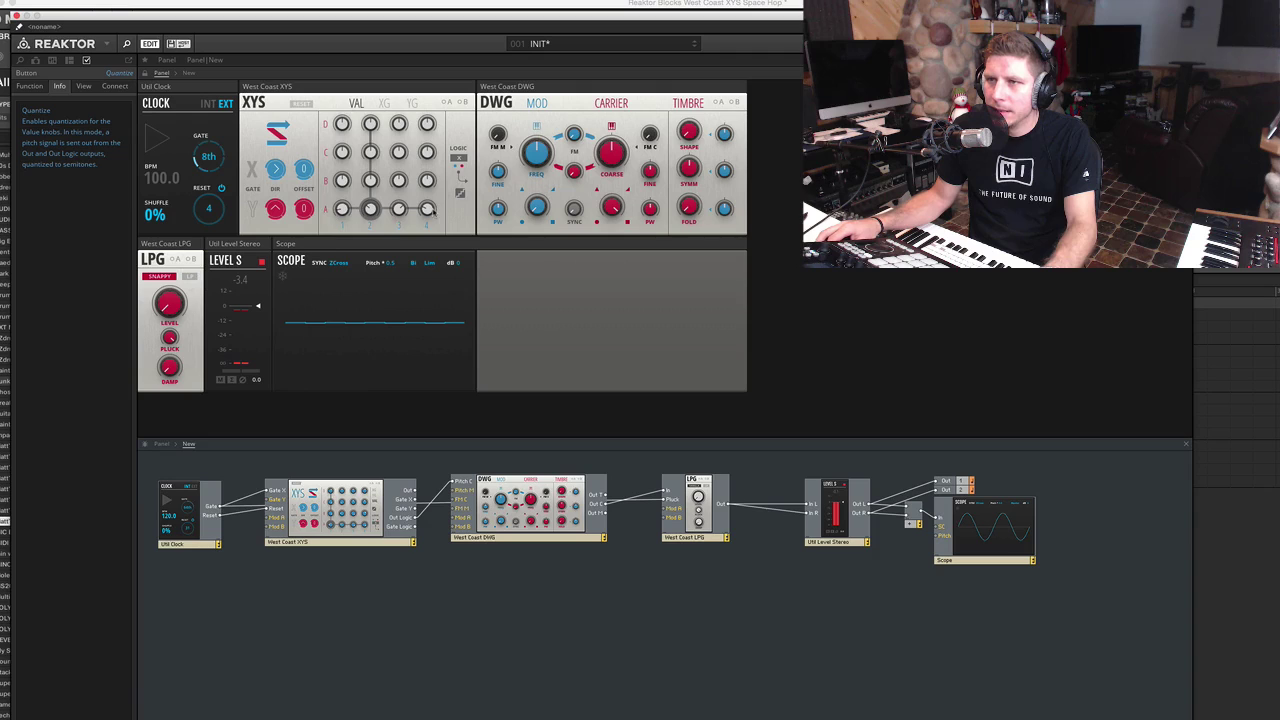
Change the XYS LOGIC output mode and retune a row A step value while the sequence plays
key("space")
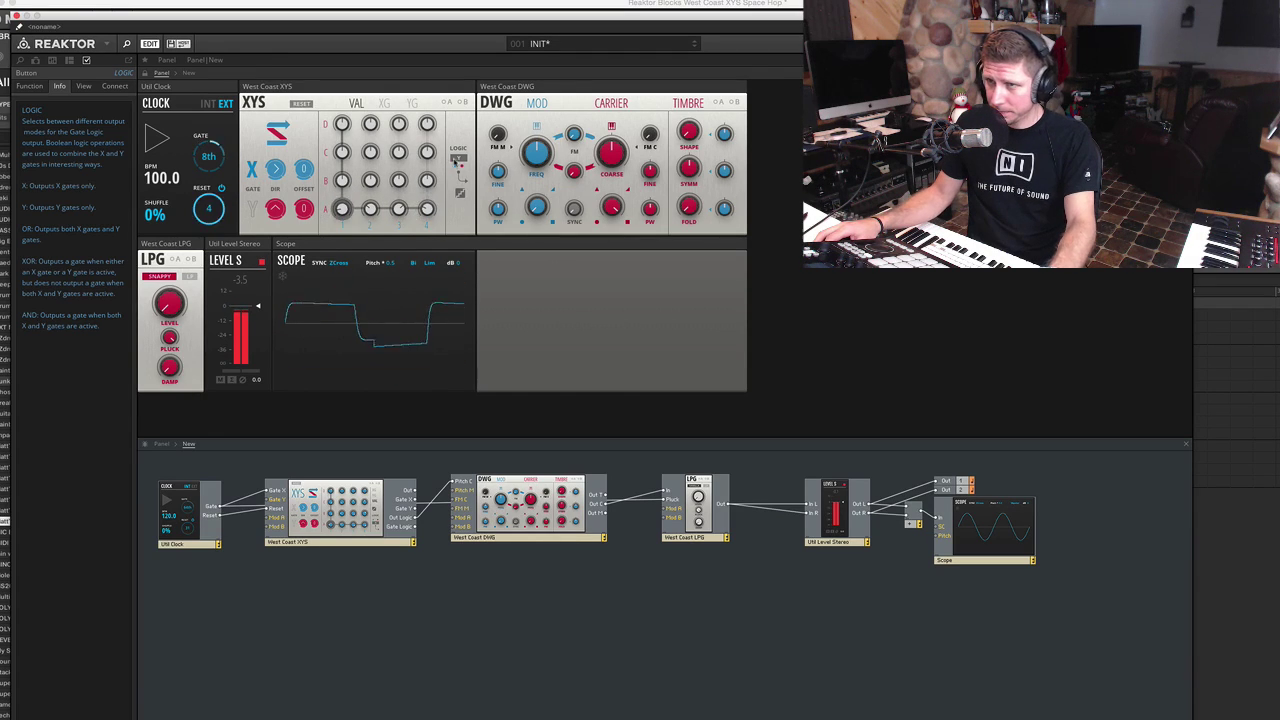
left_click(460, 160)
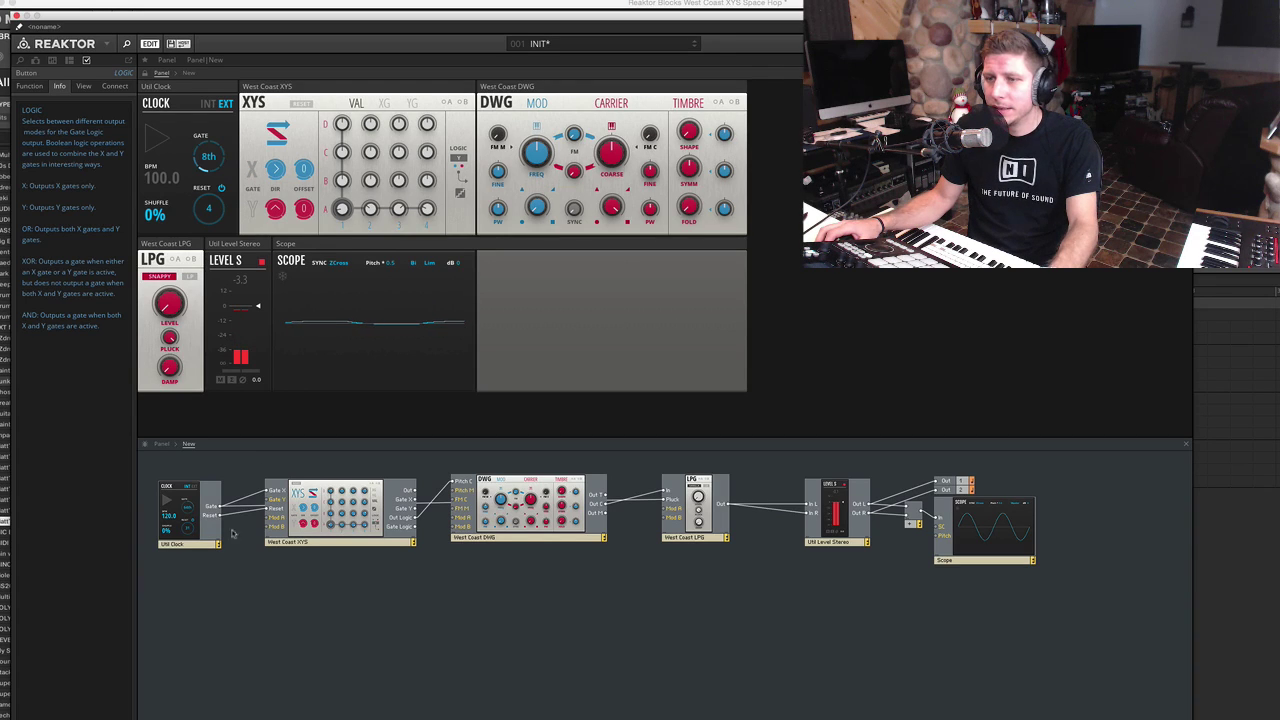
left_click_drag(212, 508, 270, 508)
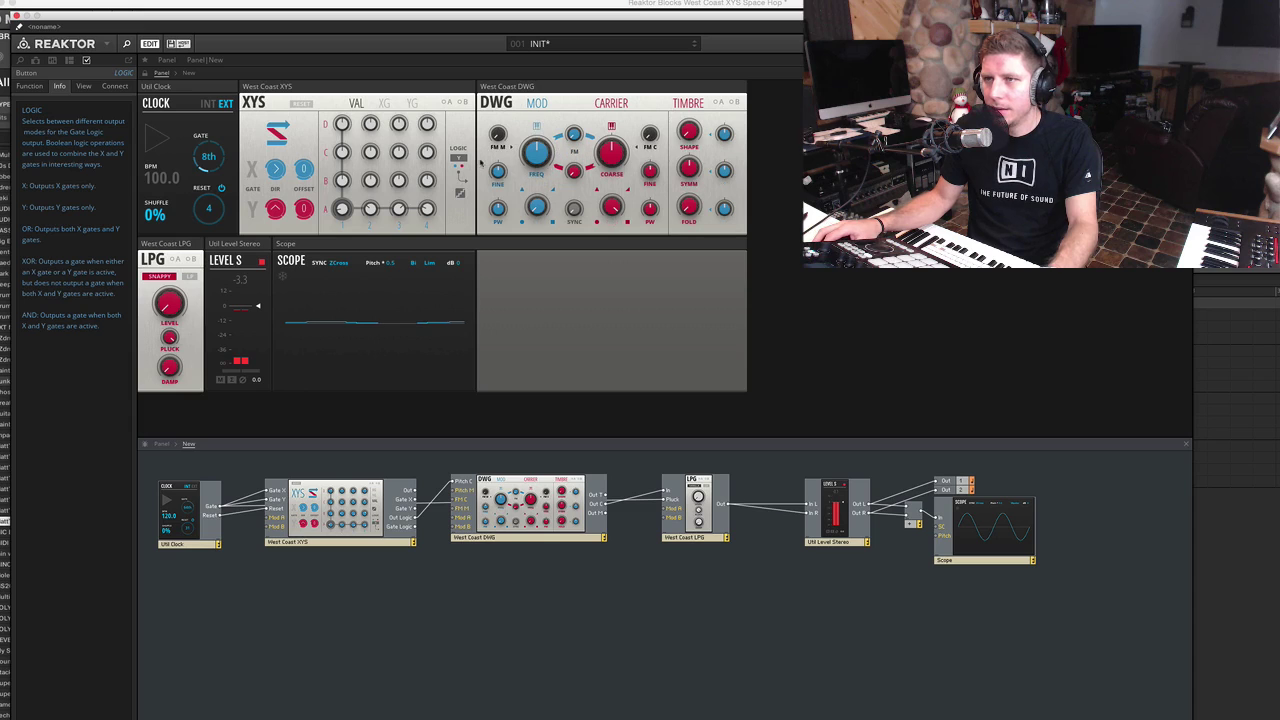
key("space")
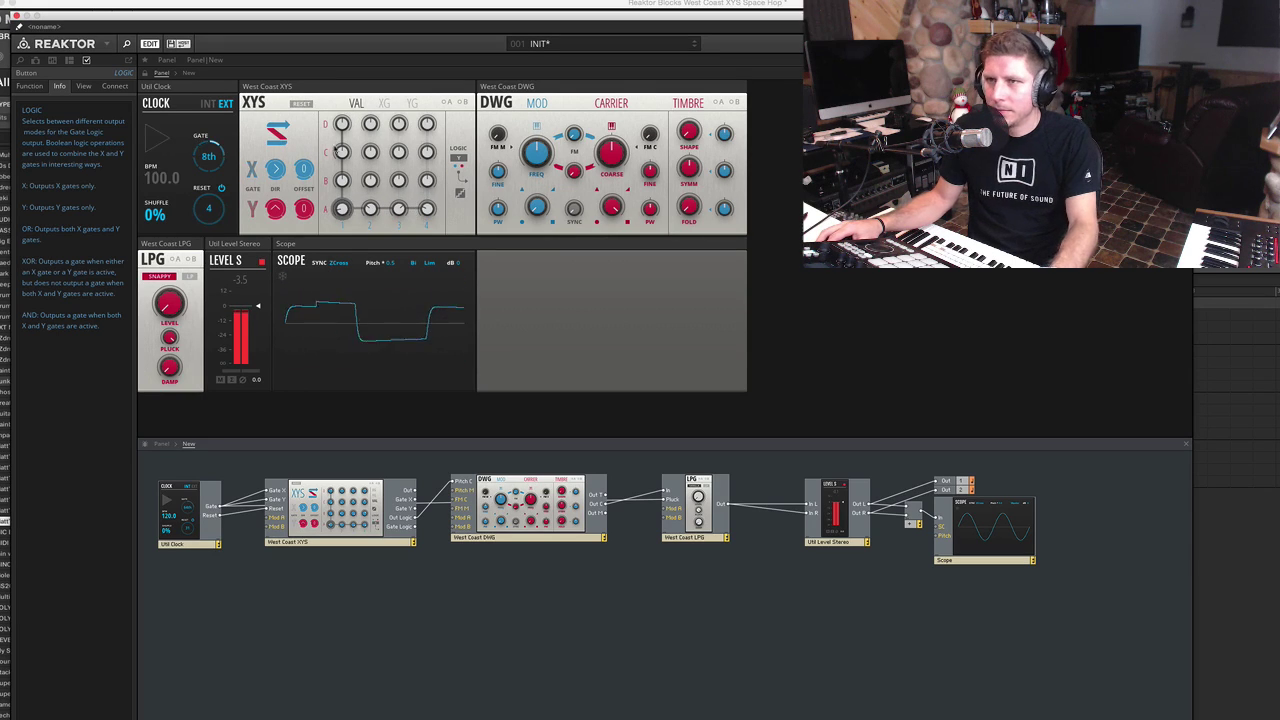
Set the XYS step order to vertical zigzag (Zigzag 2) and restart playback
key("space")
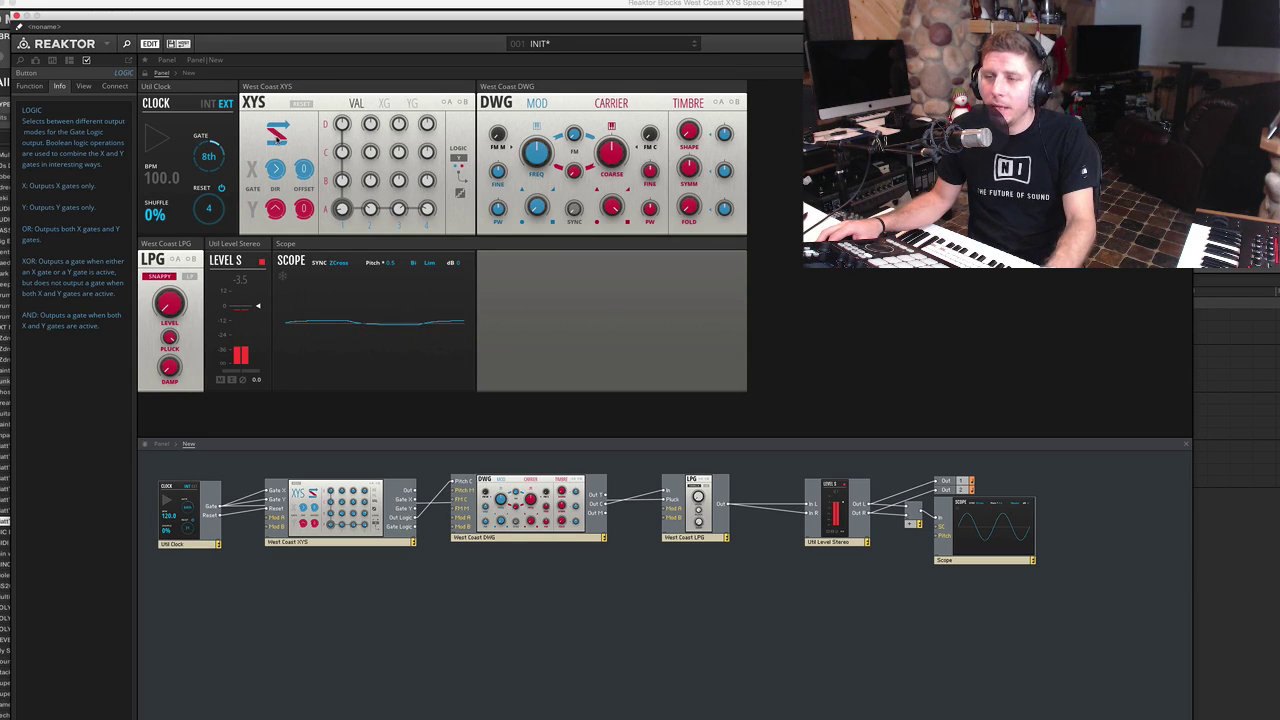
left_click(278, 134)
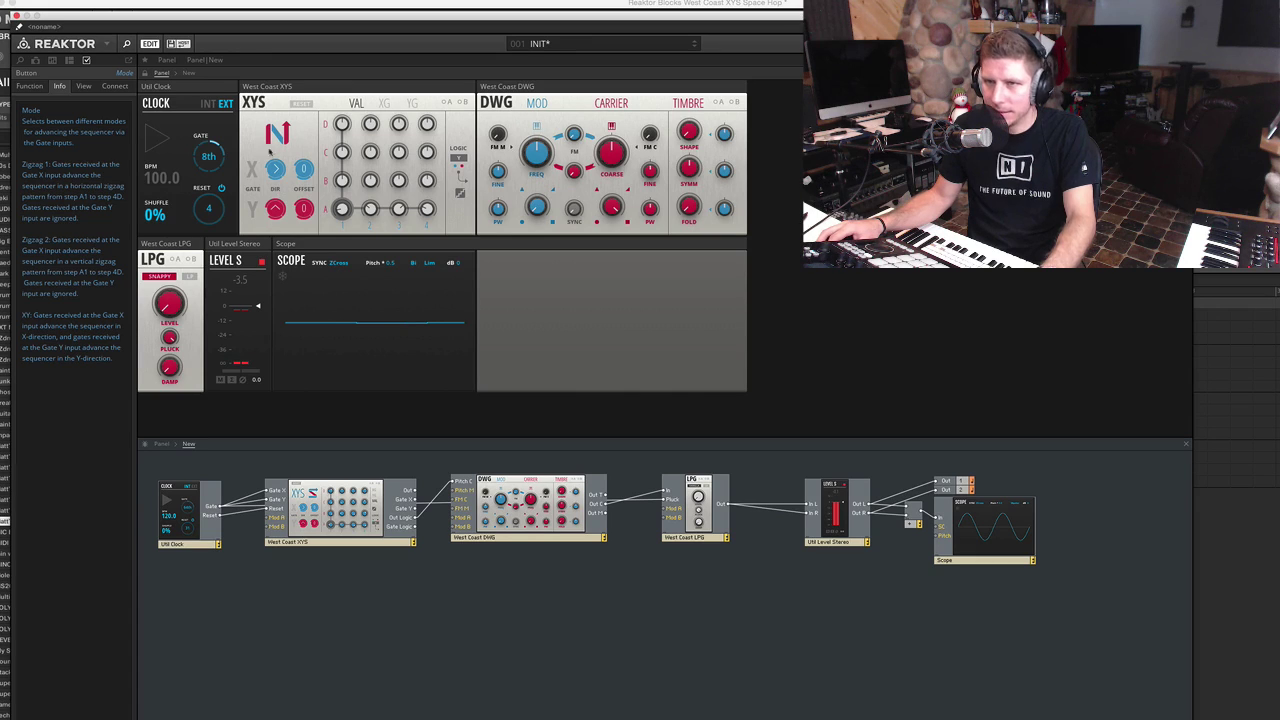
key("space")
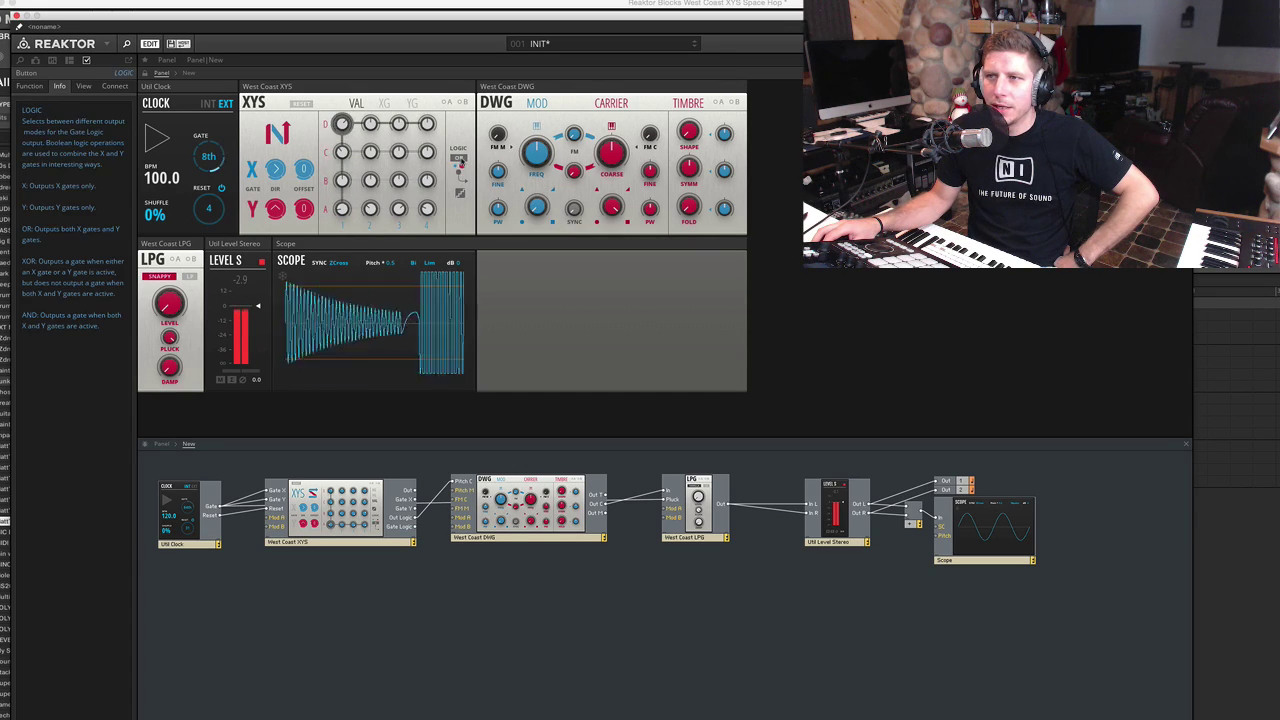
Audition the AND and X gate logic modes, toggling horizontal and vertical zigzag, then stop
left_click(459, 160)
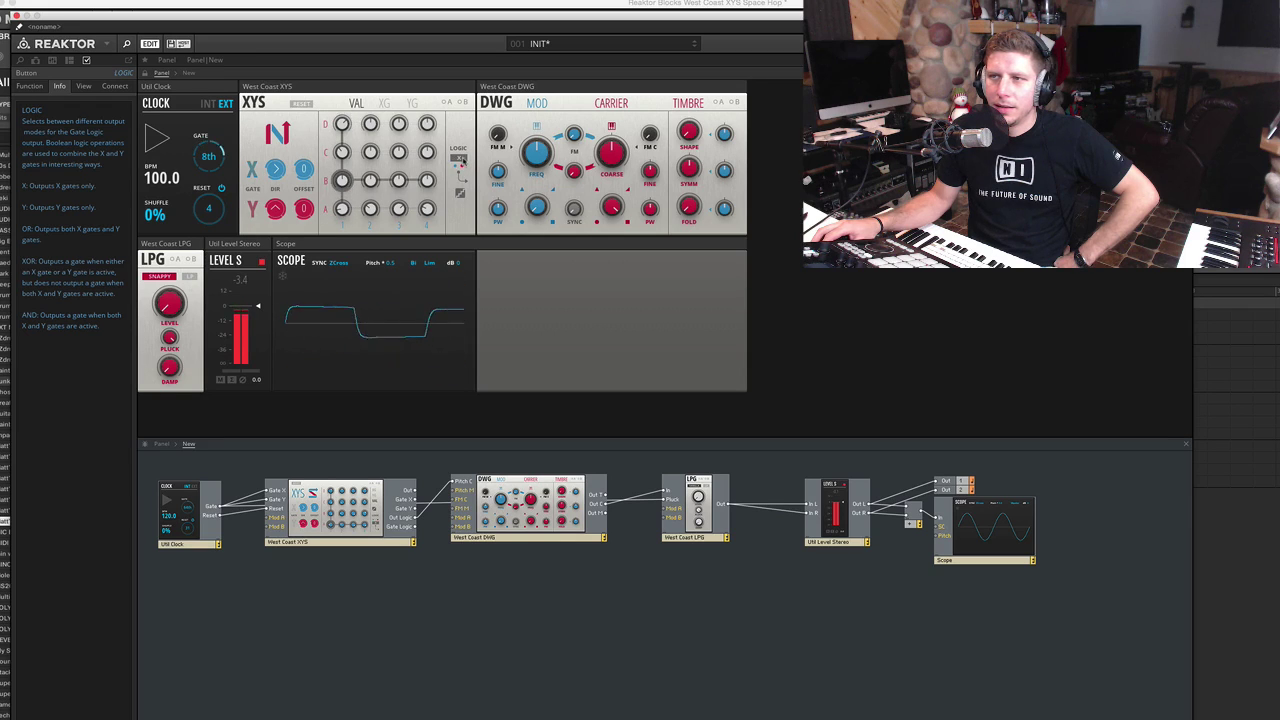
left_click(459, 158)
left_click(278, 134)
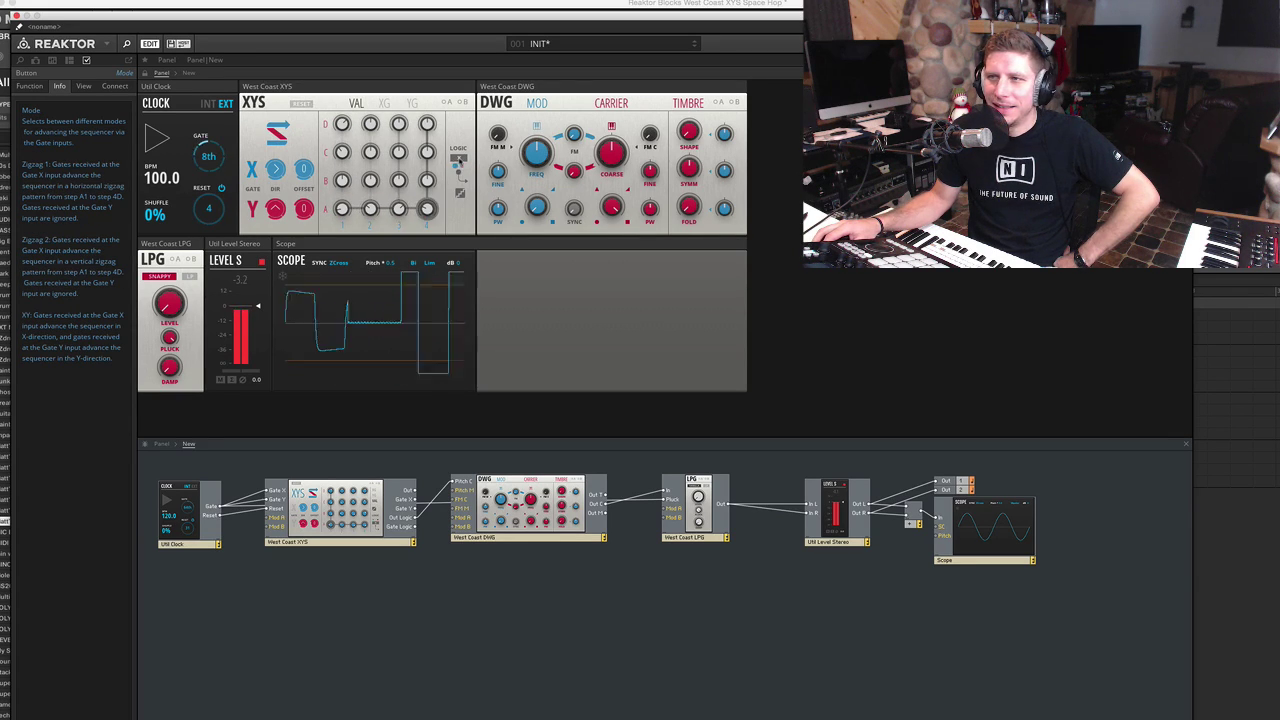
left_click(276, 137)
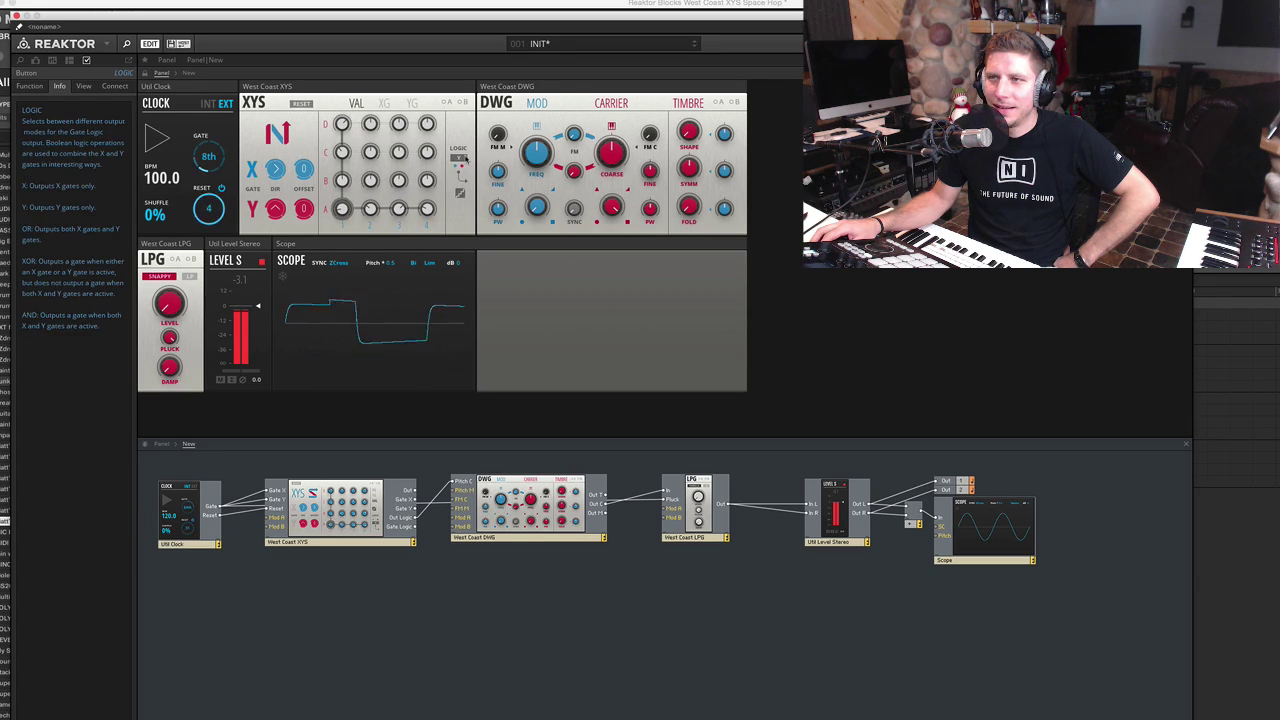
left_click(462, 162)
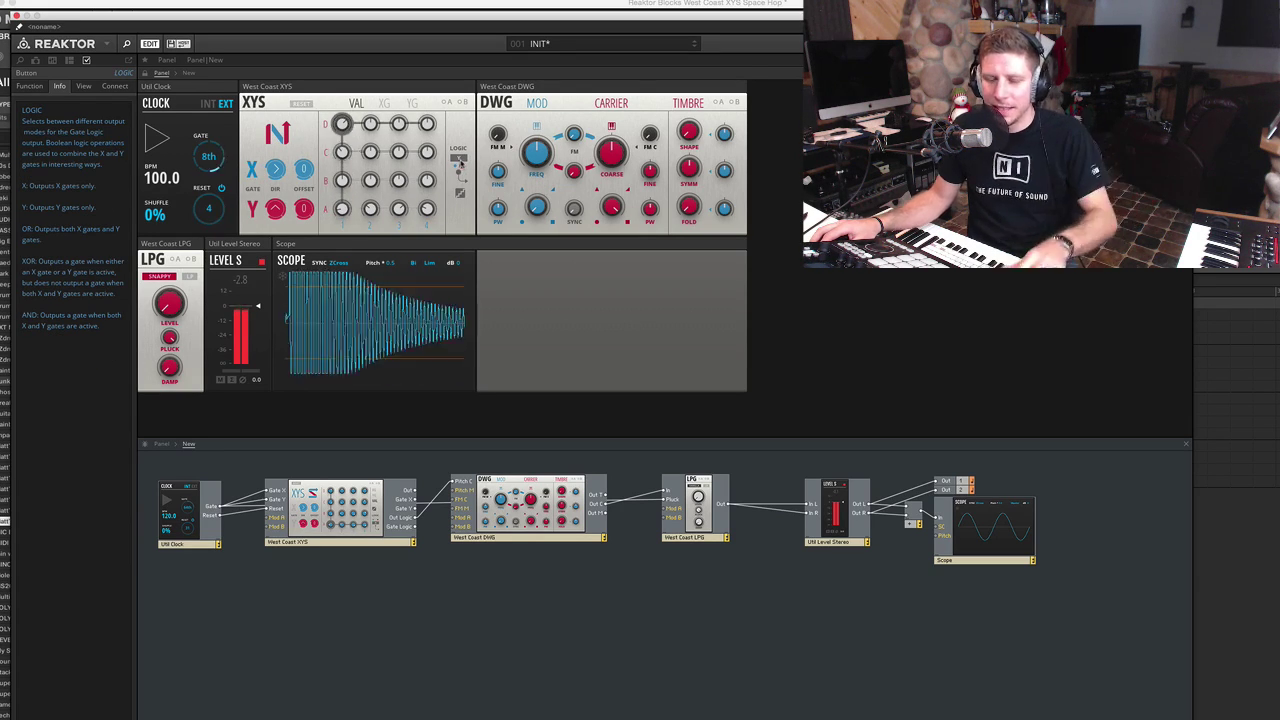
key("space")
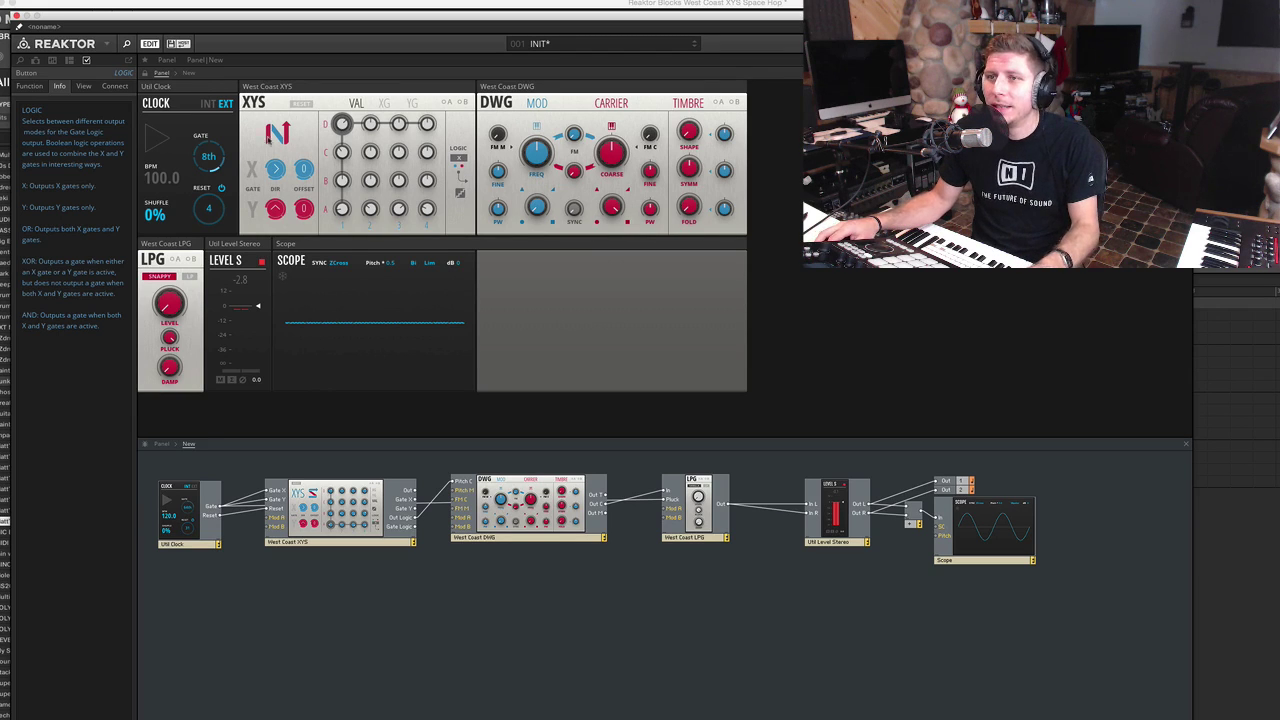
Change the XYS step mode and set the gate logic to XOR during playback
left_click(269, 140)
key("space")
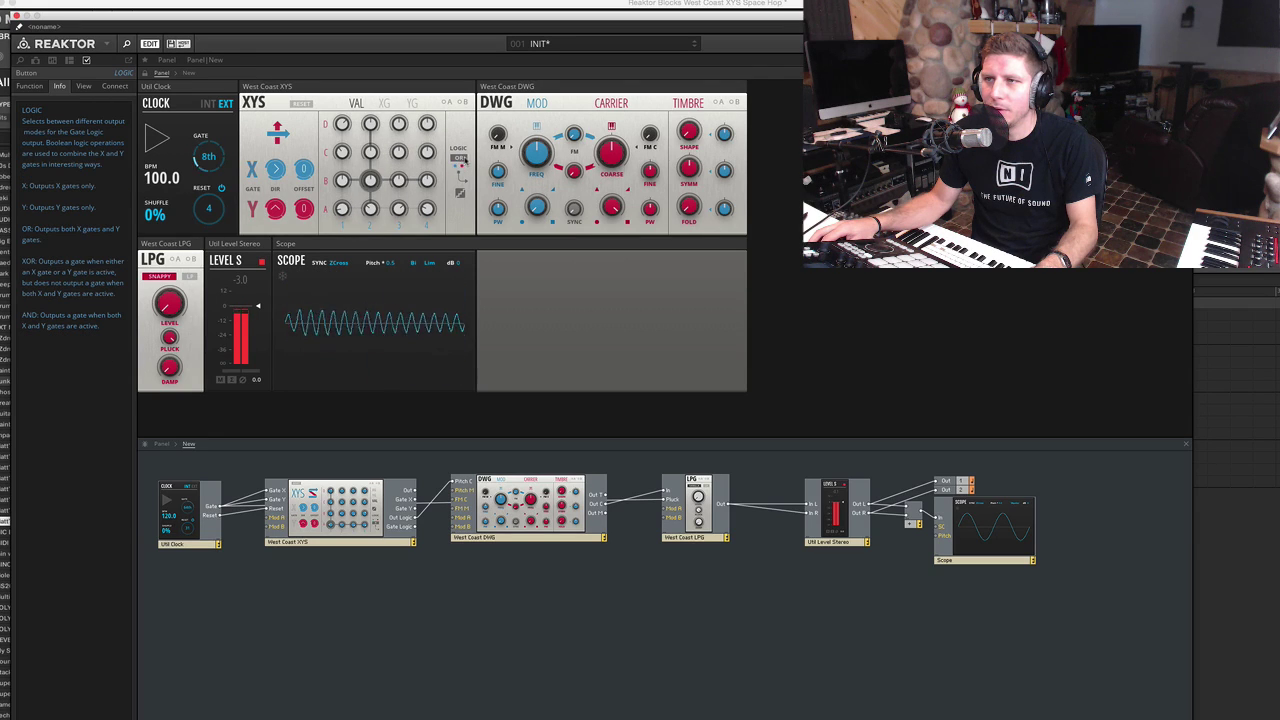
left_click(460, 160)
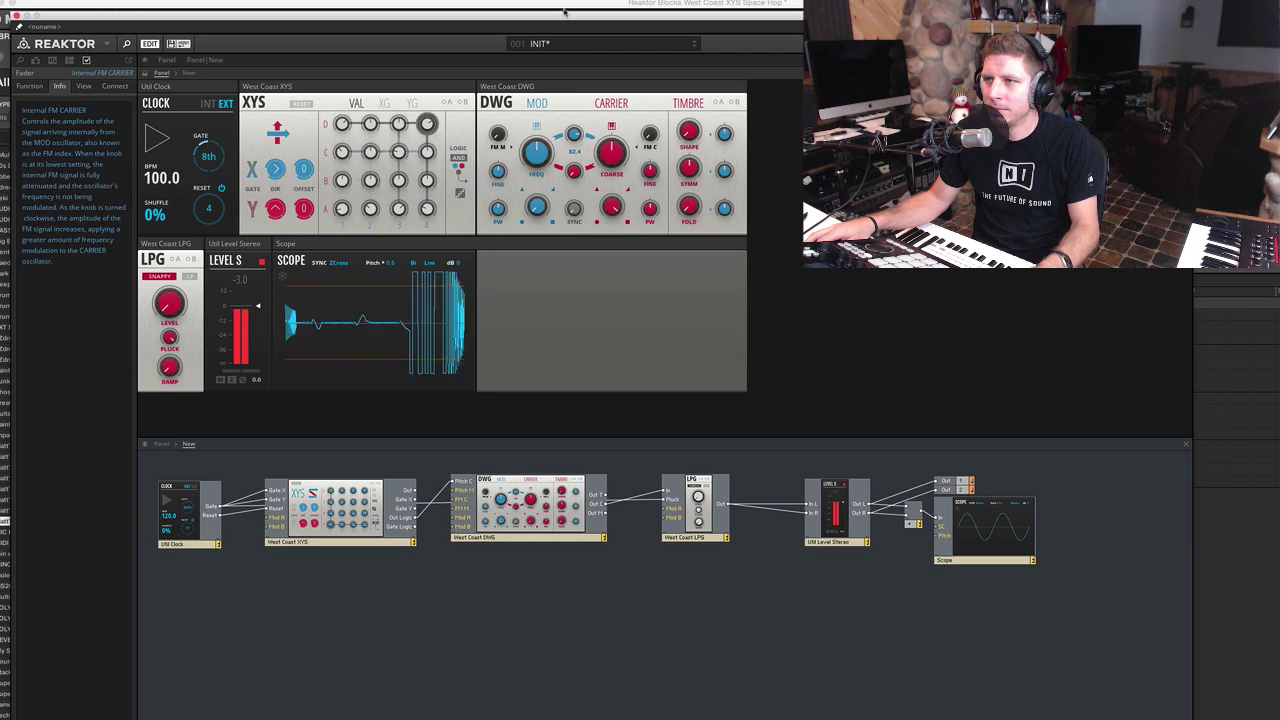
Make the MOD oscillator a carrier ratio of about 5.82, then switch XYS to zigzag stepping
left_click(536, 122)
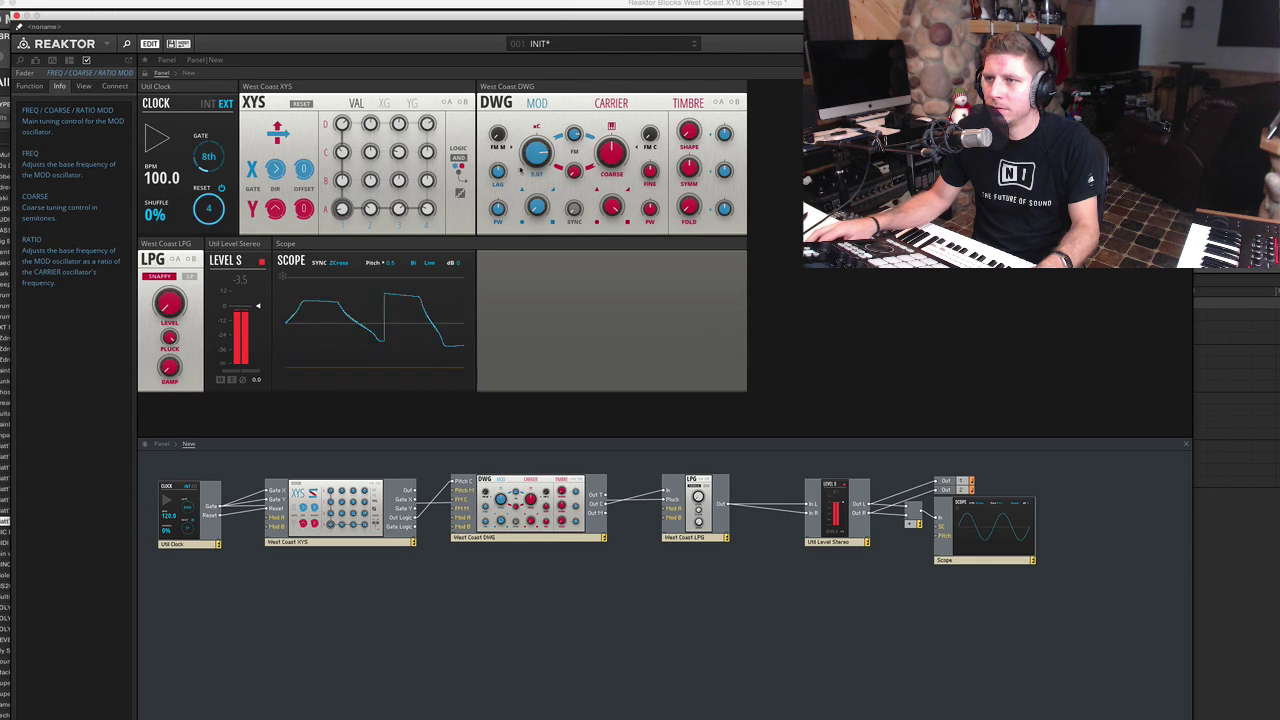
left_click_drag(522, 166, 537, 184)
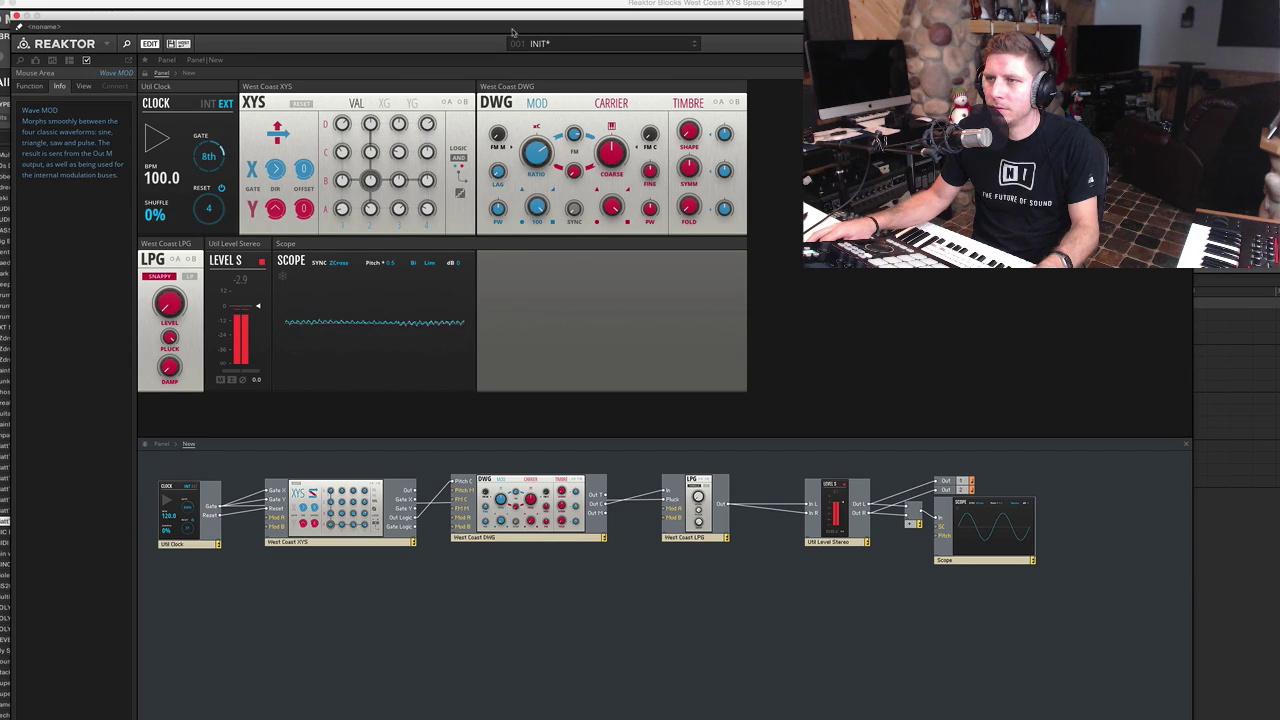
key("space")
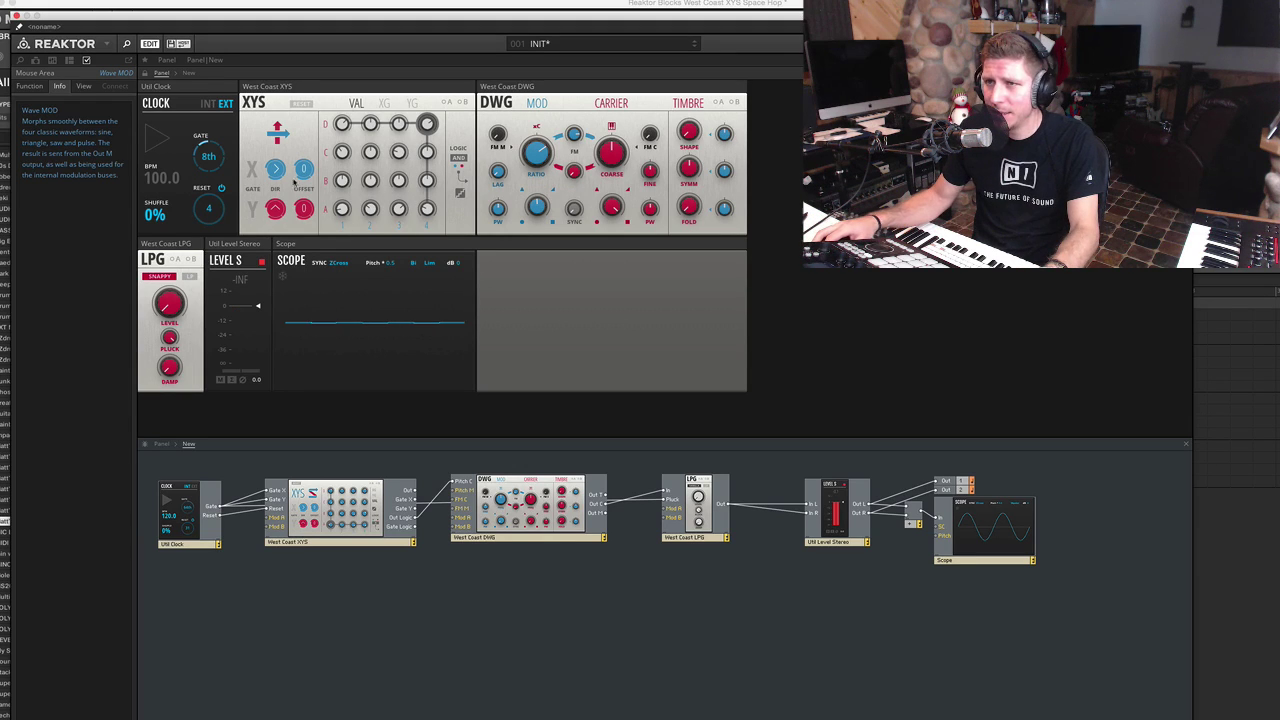
left_click(275, 138)
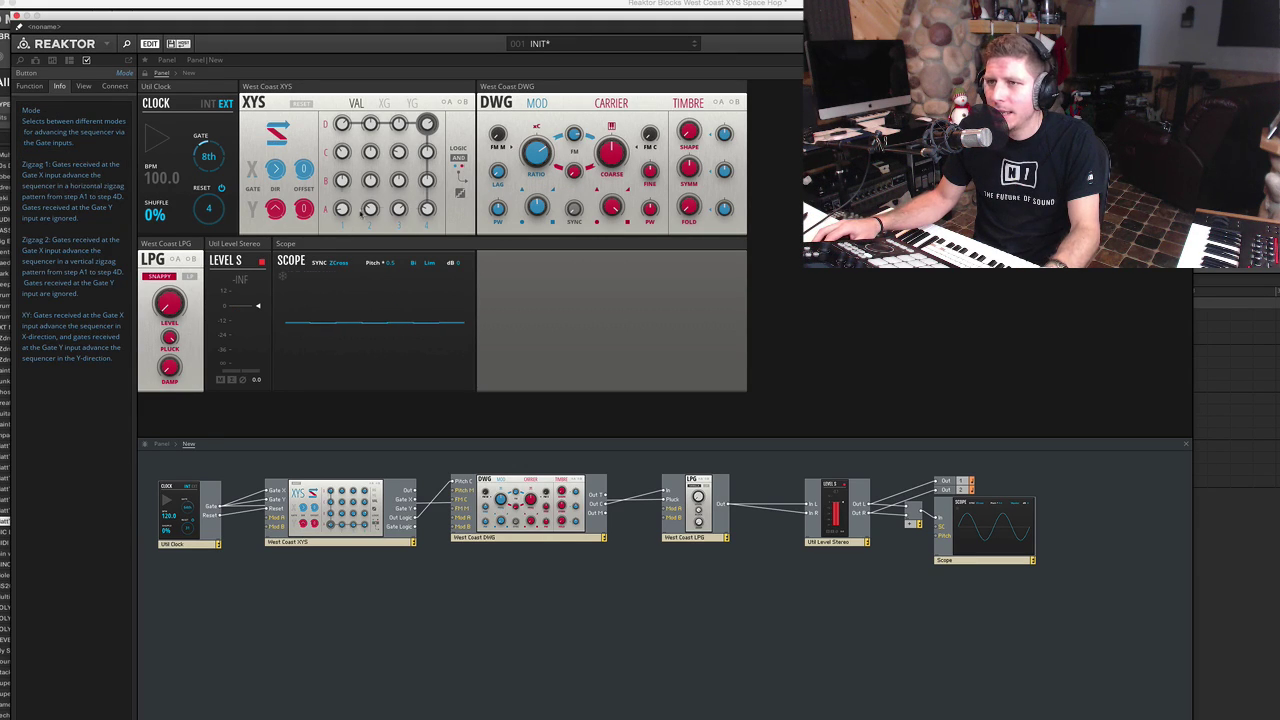
Cycle the XYS gate logic mode, set X direction to back-and-forth, and raise Clock reset to 16
key("space")
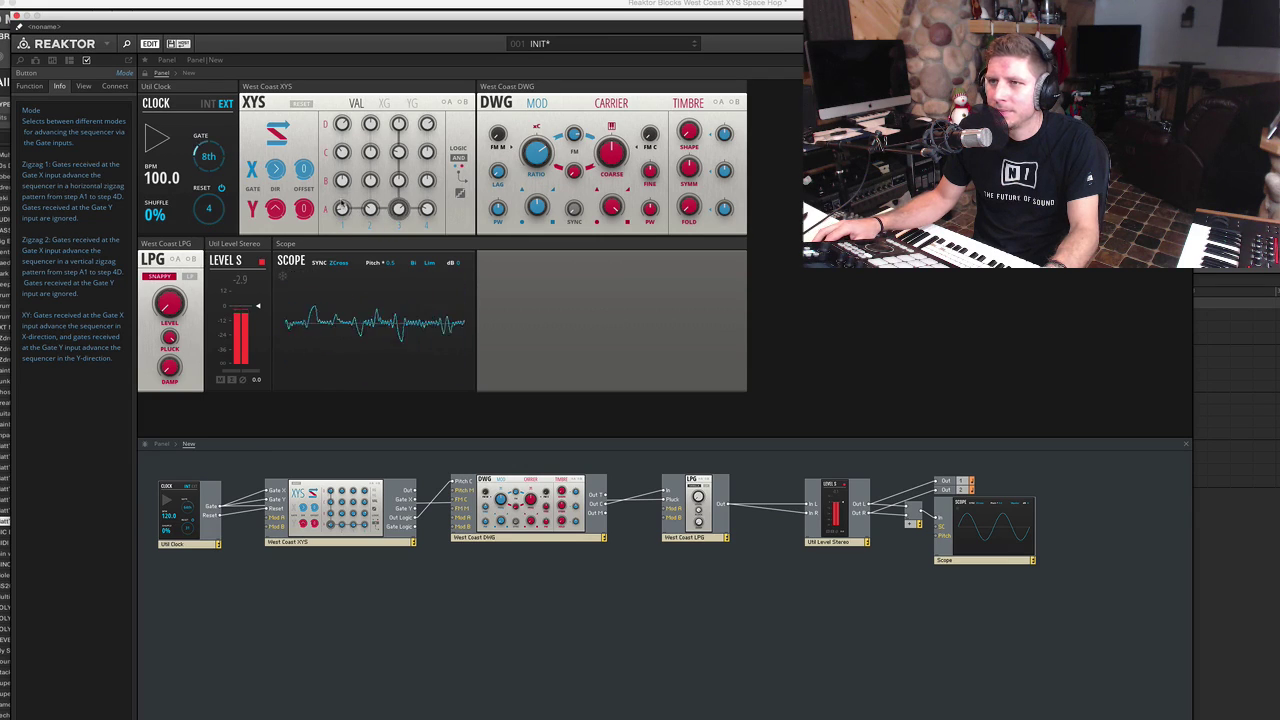
mouse_move(573, 136)
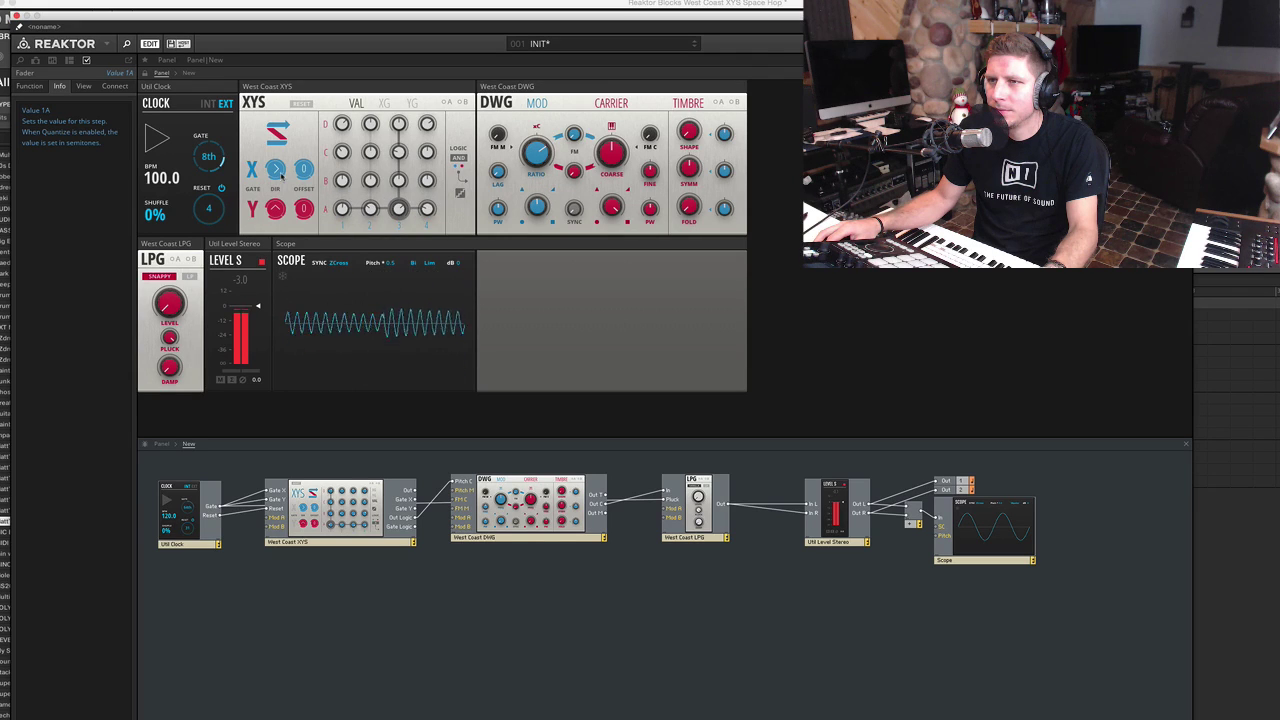
left_click(459, 158)
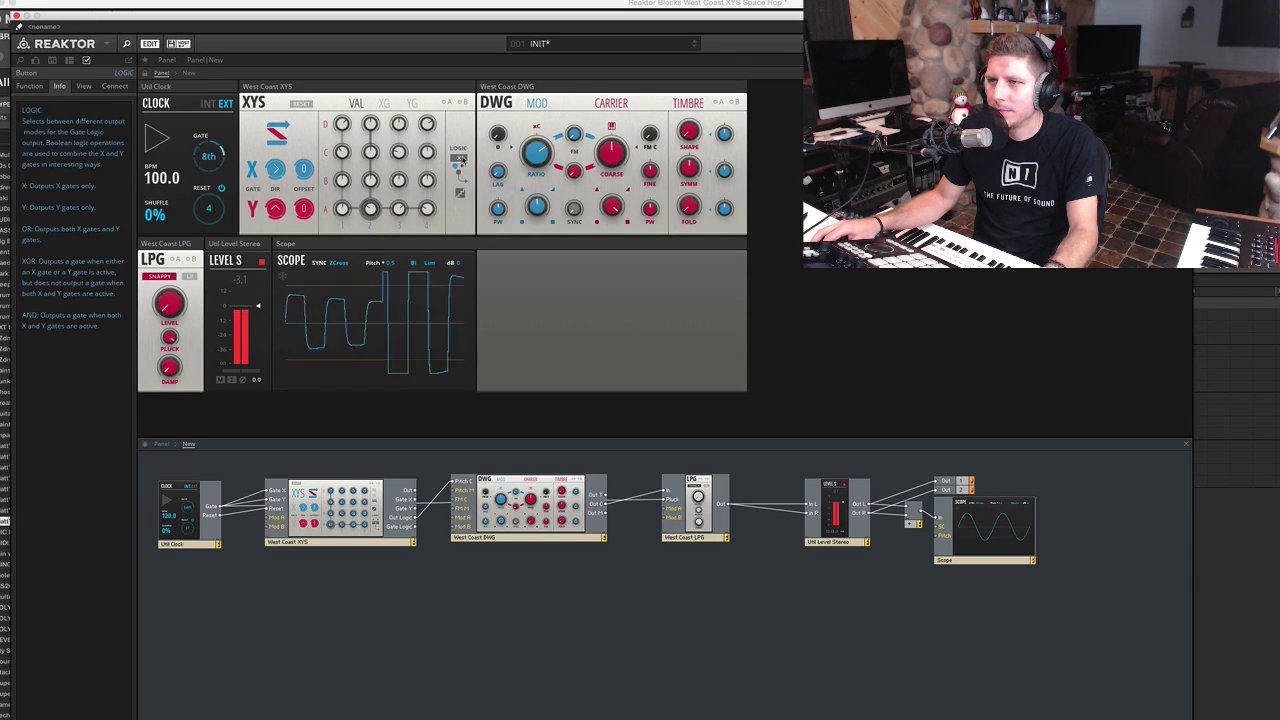
left_click(459, 160)
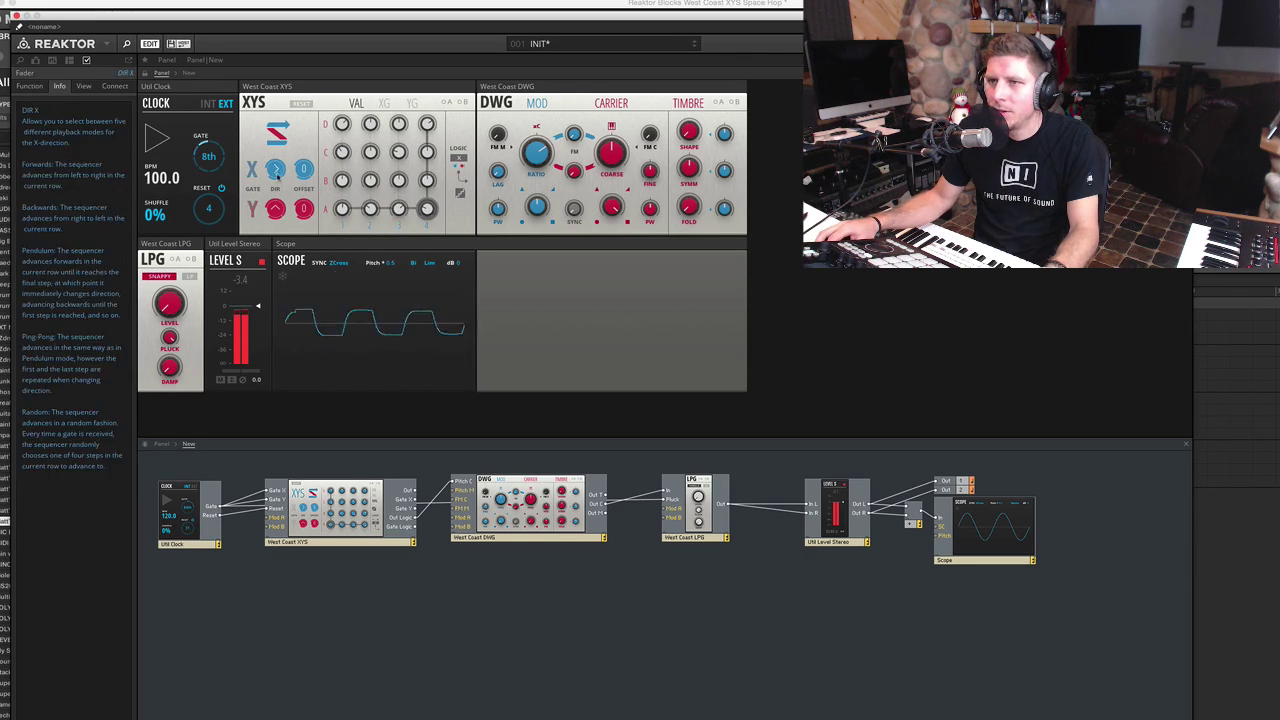
left_click(275, 166)
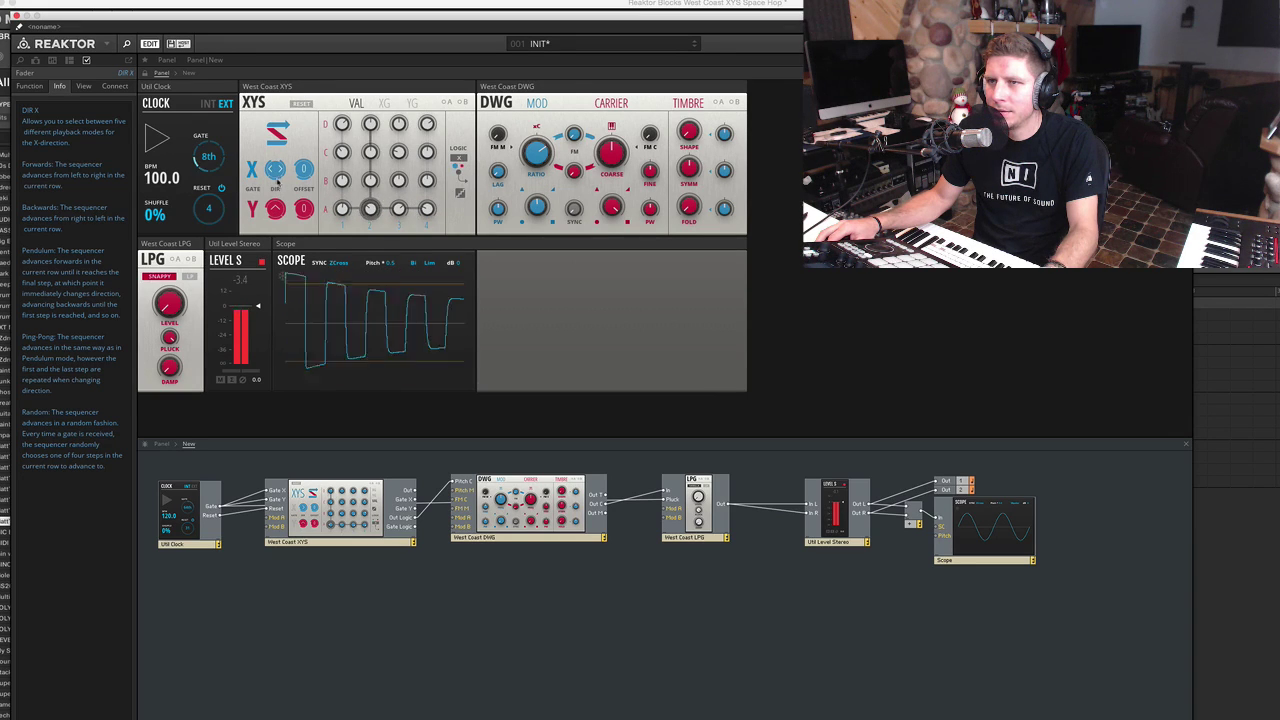
left_click_drag(208, 210, 219, 188)
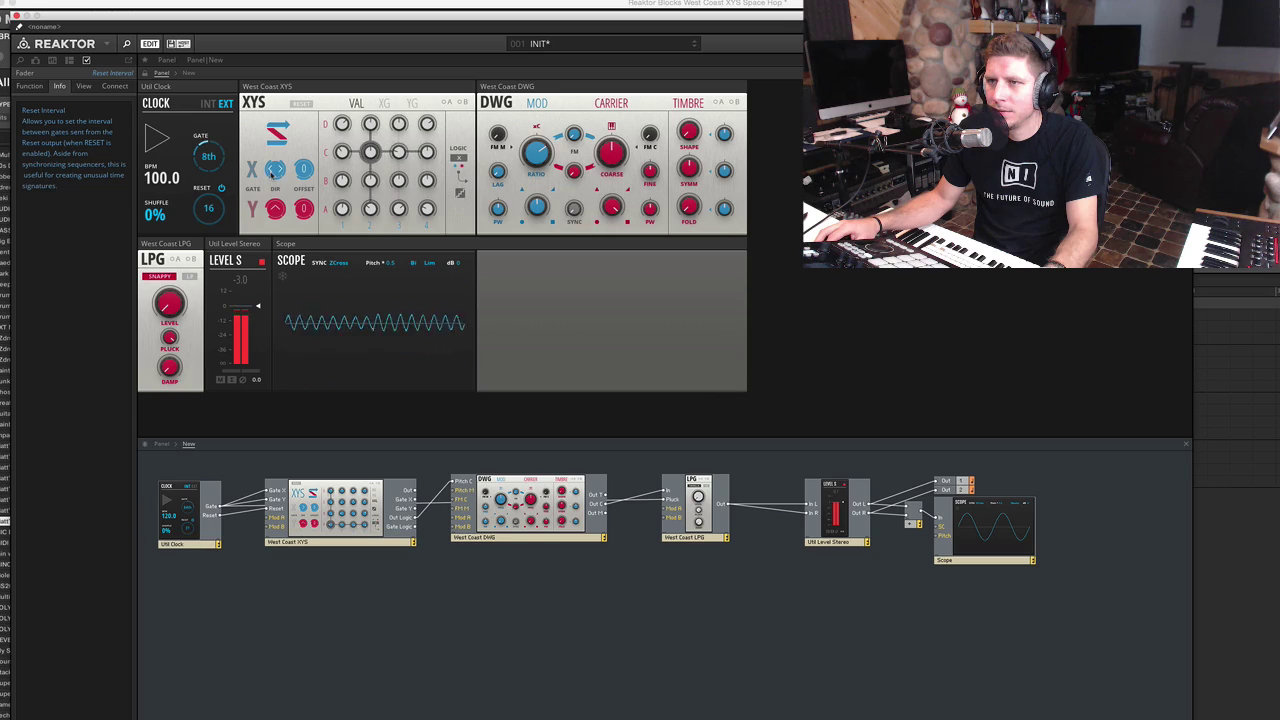
Set both XYS X and Y directions to Random, then stop playback
left_click(272, 170)
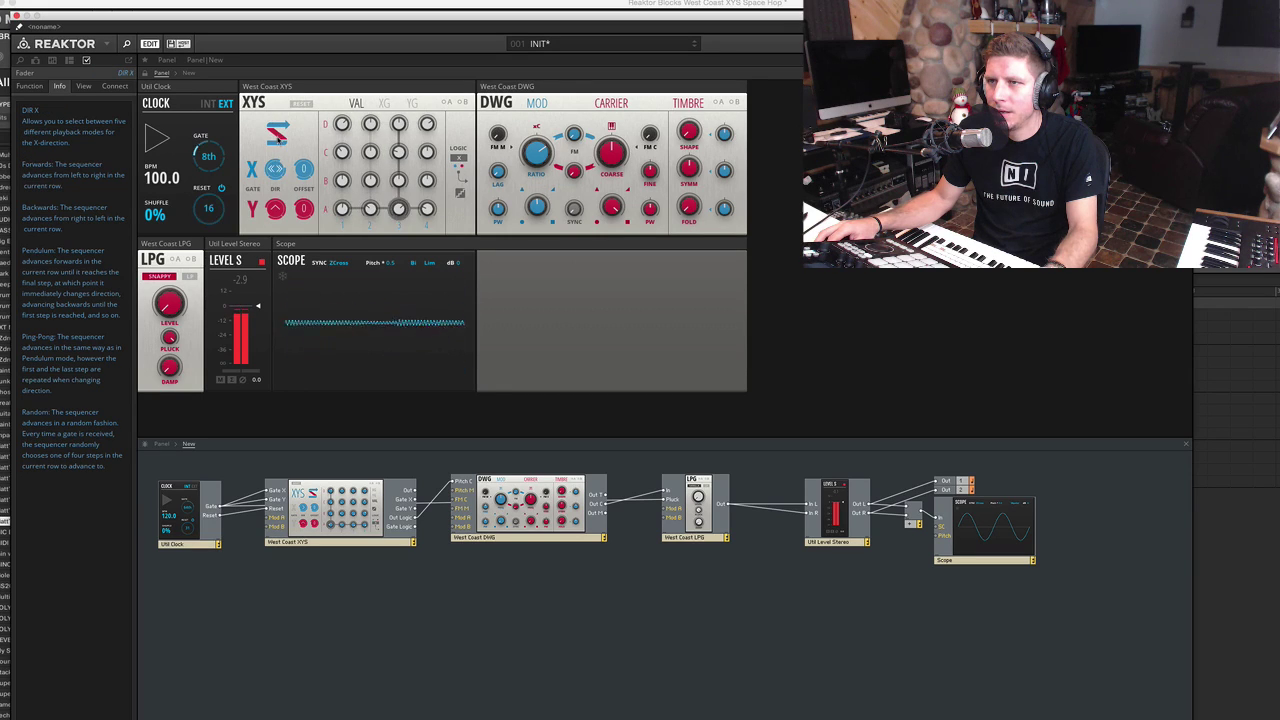
left_click(274, 169)
left_click(275, 208)
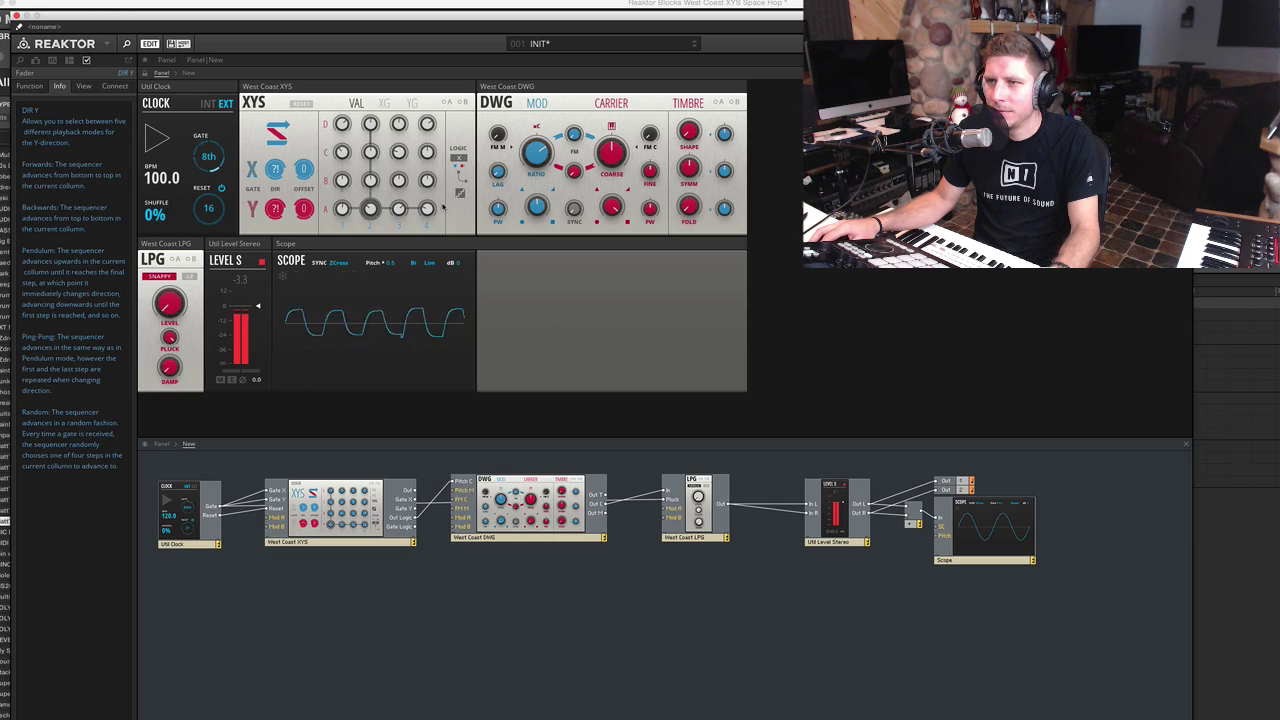
key("space")
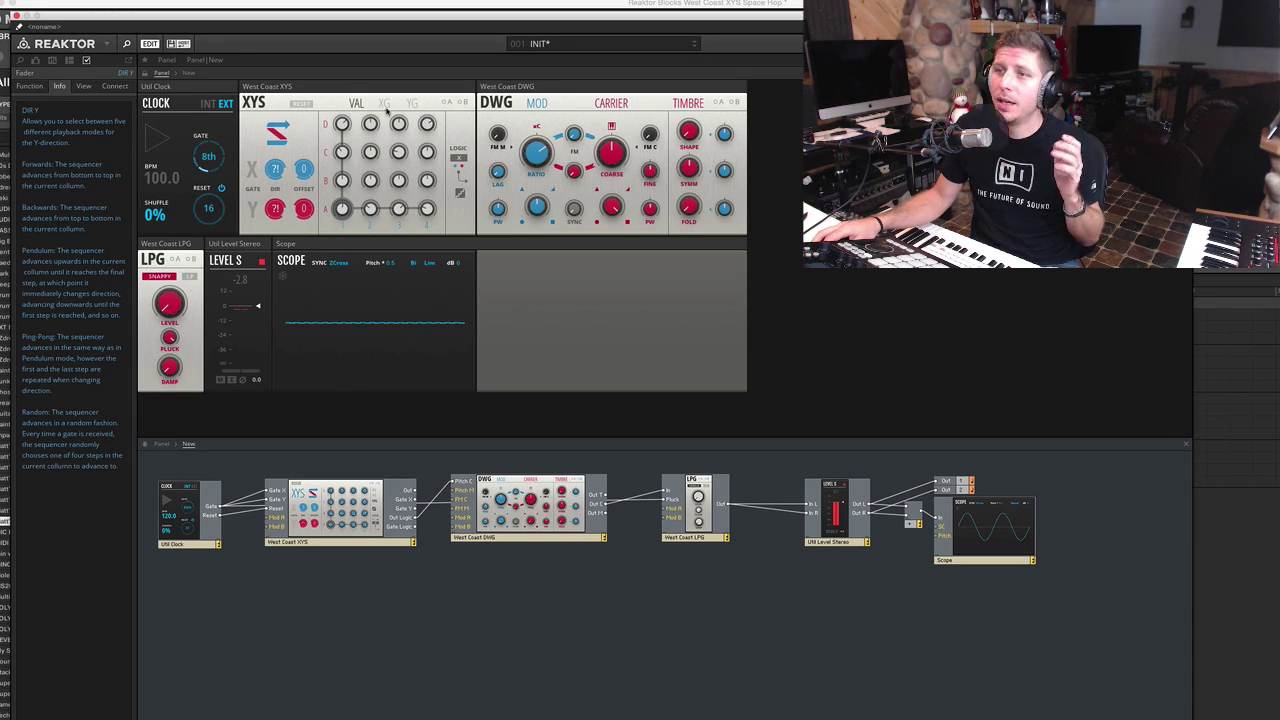
Turn off one top-row X gate on the XYS XG page, check the YG page, and return to VAL
left_click(385, 104)
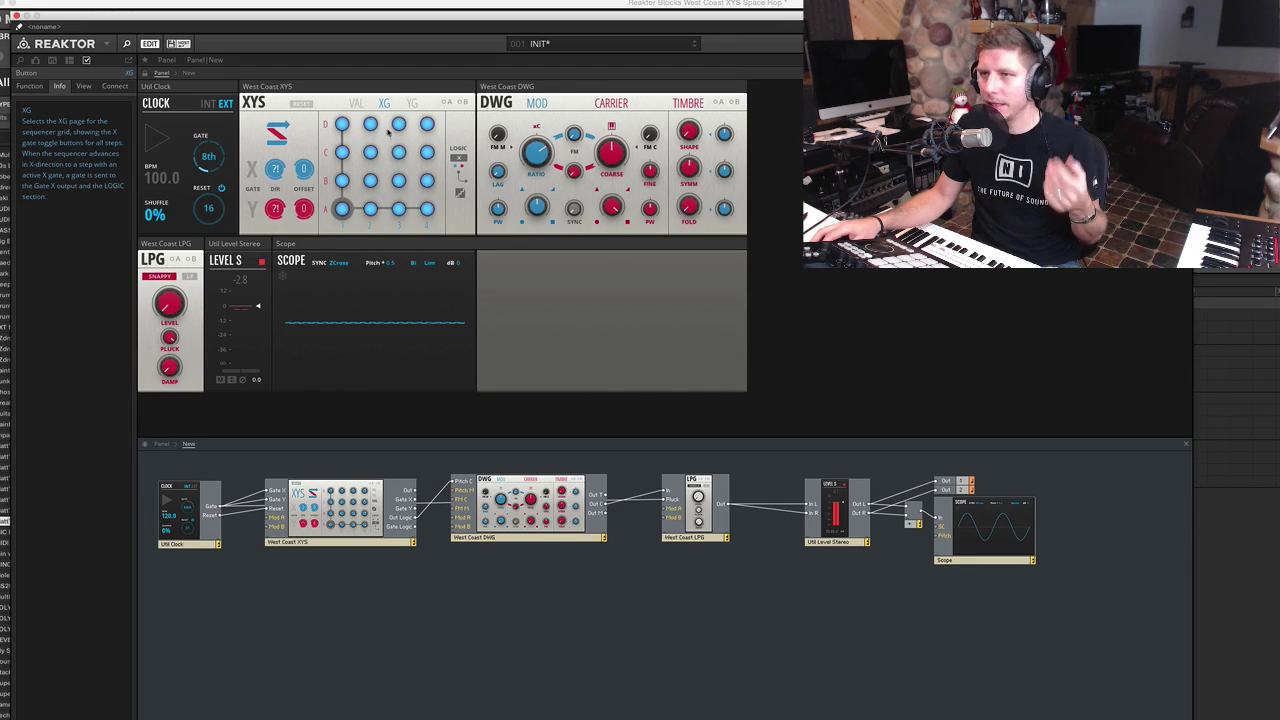
left_click(399, 123)
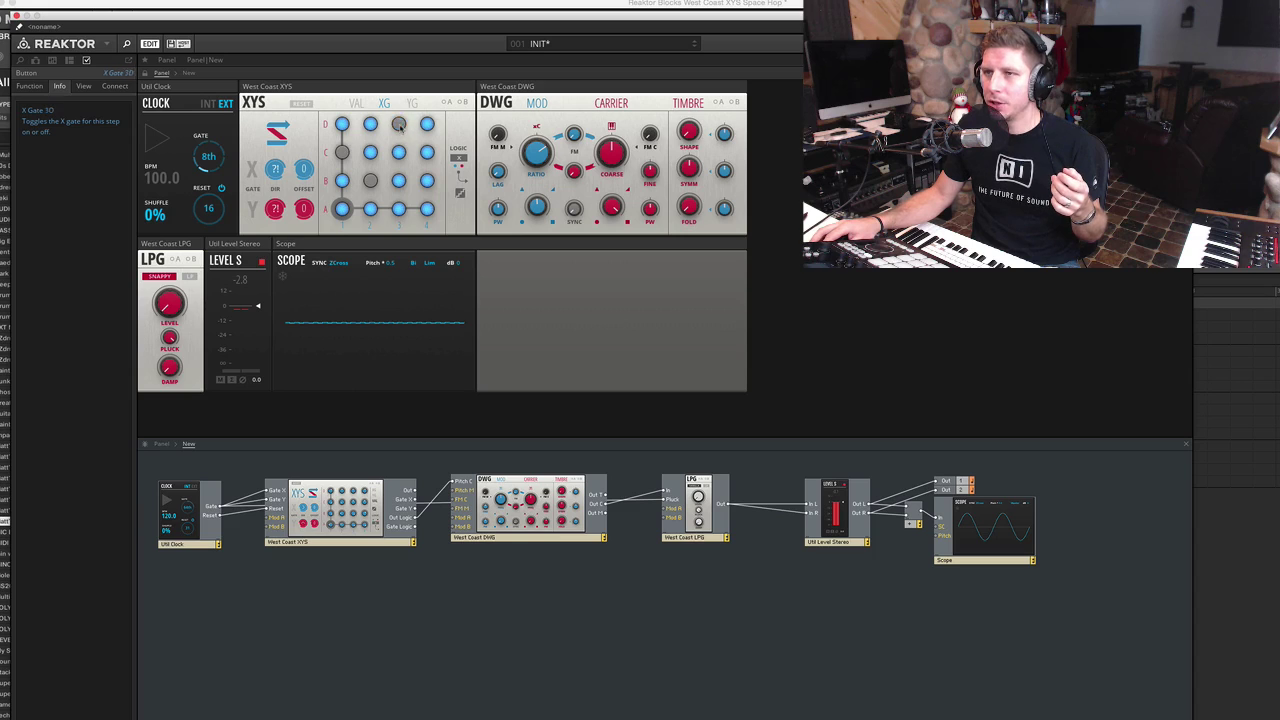
left_click(411, 104)
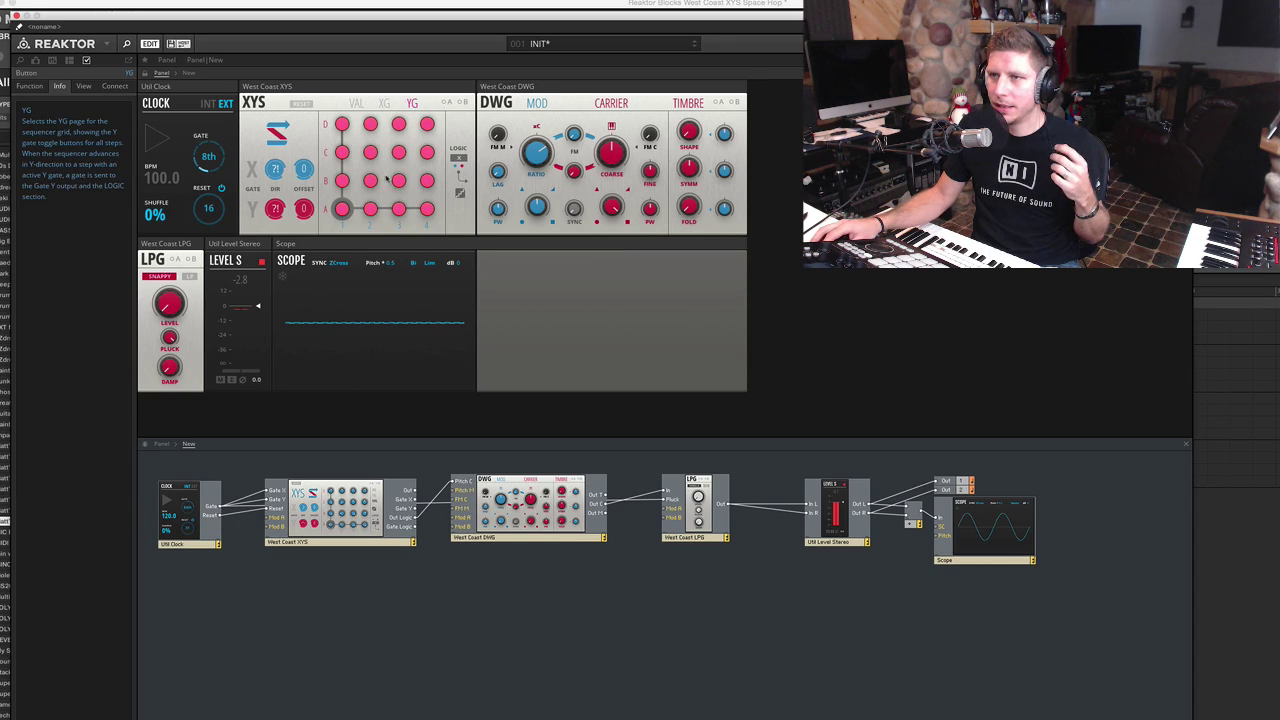
left_click(356, 103)
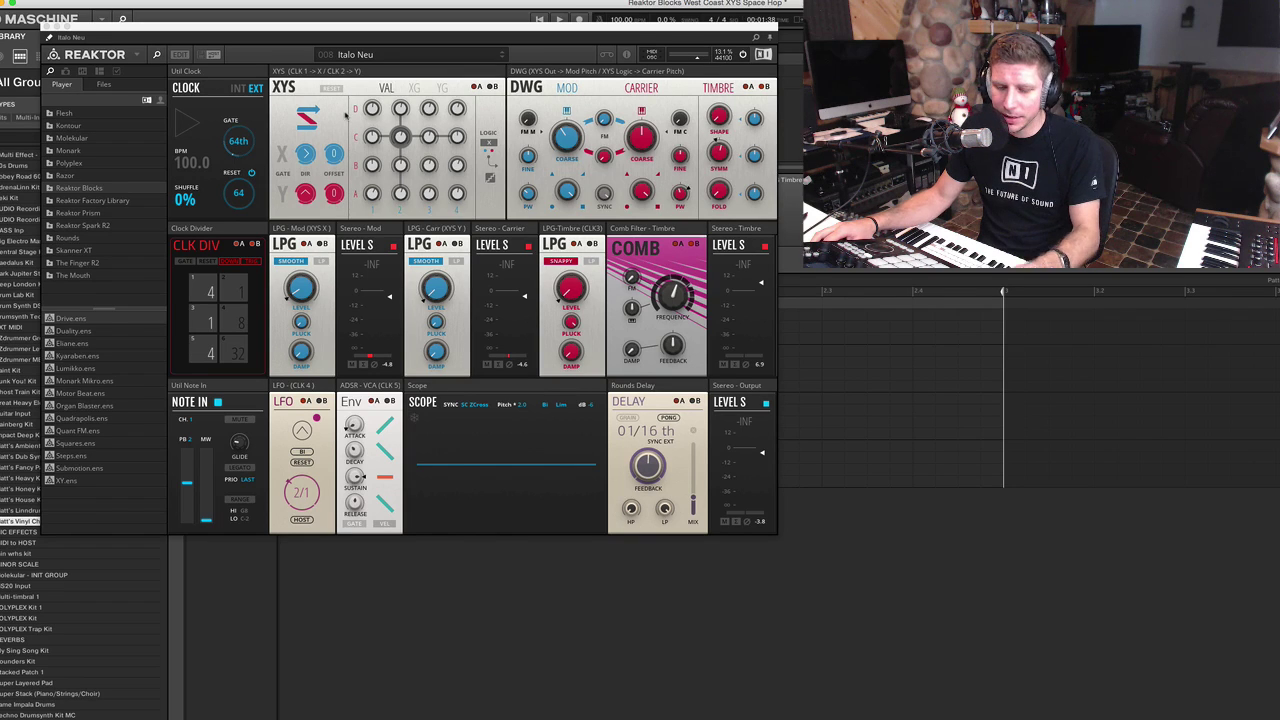
Load the 012 Phantom snapshot of the XY ensemble during playback, then stop
key("space")
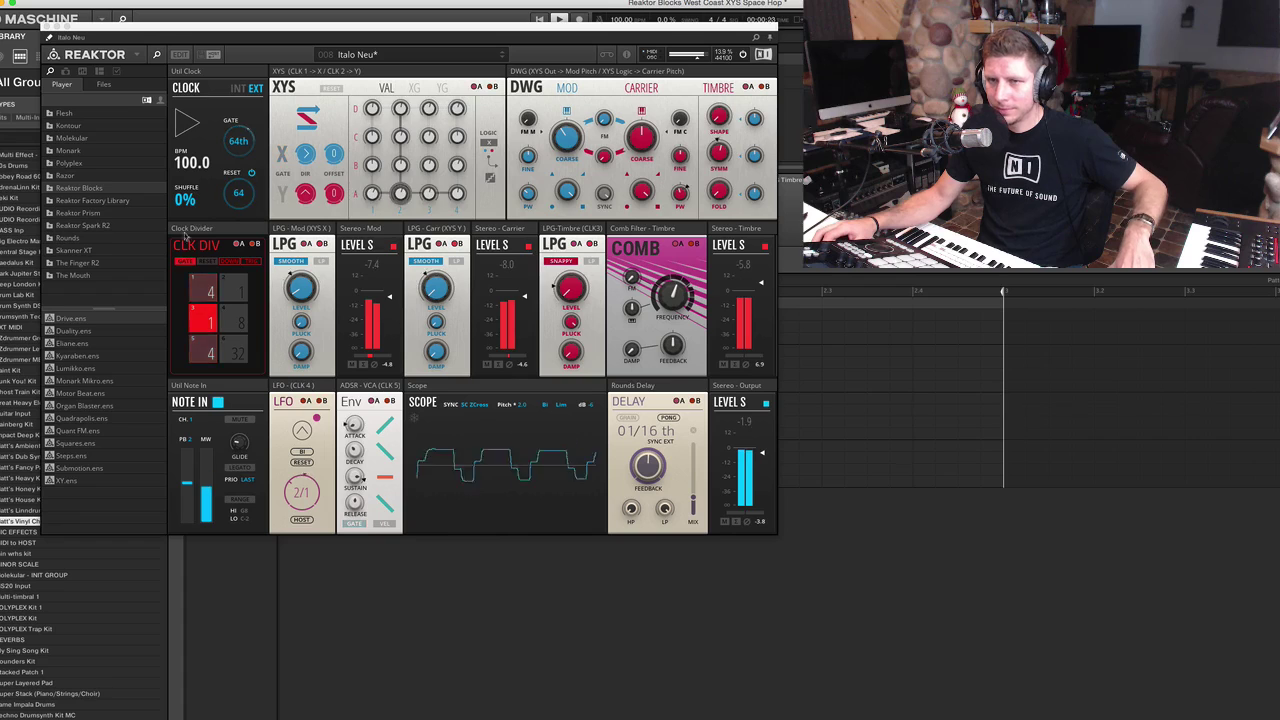
left_click(65, 71)
left_click(99, 222)
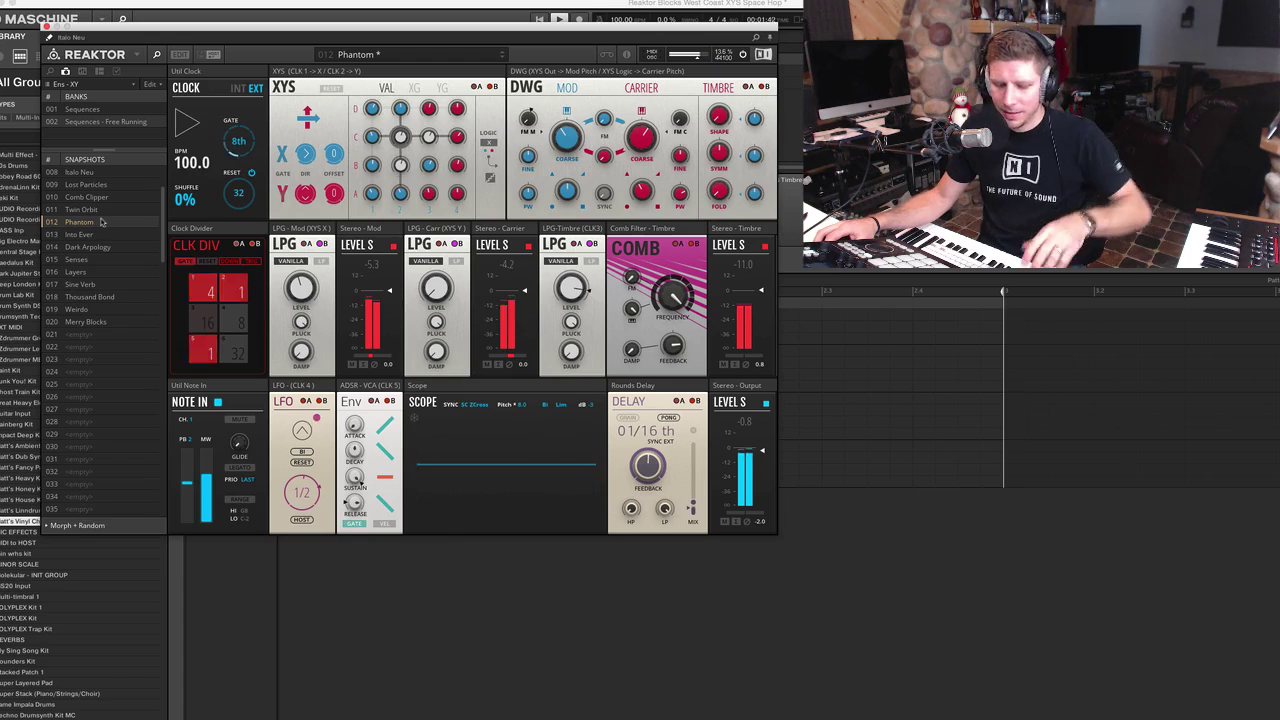
key("space")
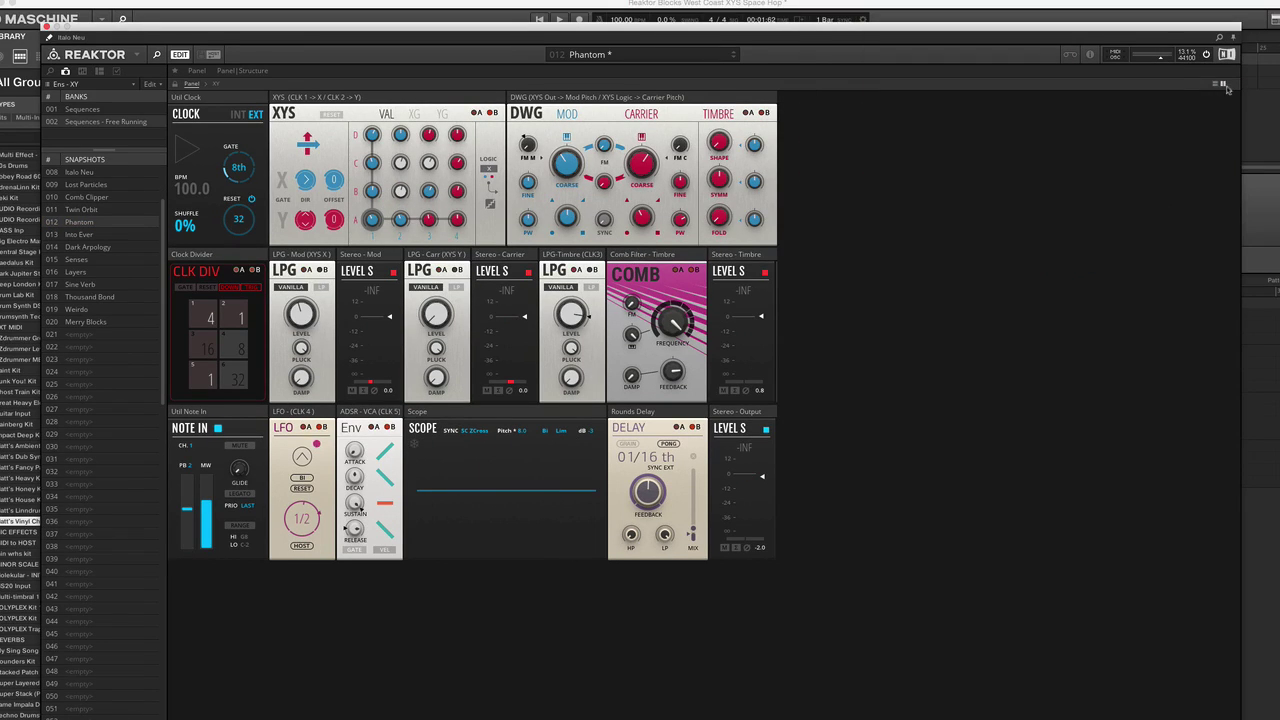
Show the Italo Neu structure beside the panel and drag the XYS block lower to reveal its Clock, Clock Divider and LFO wiring
left_click(1222, 85)
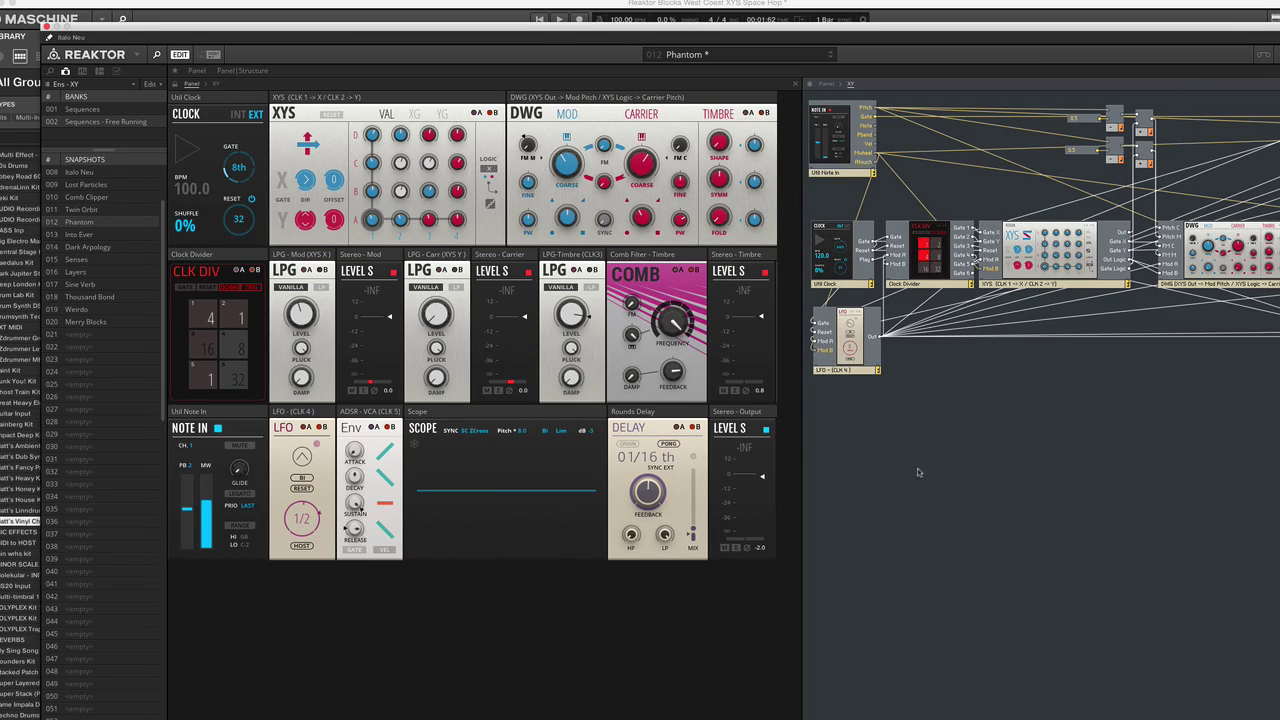
scroll(1040, 230, "right", 10)
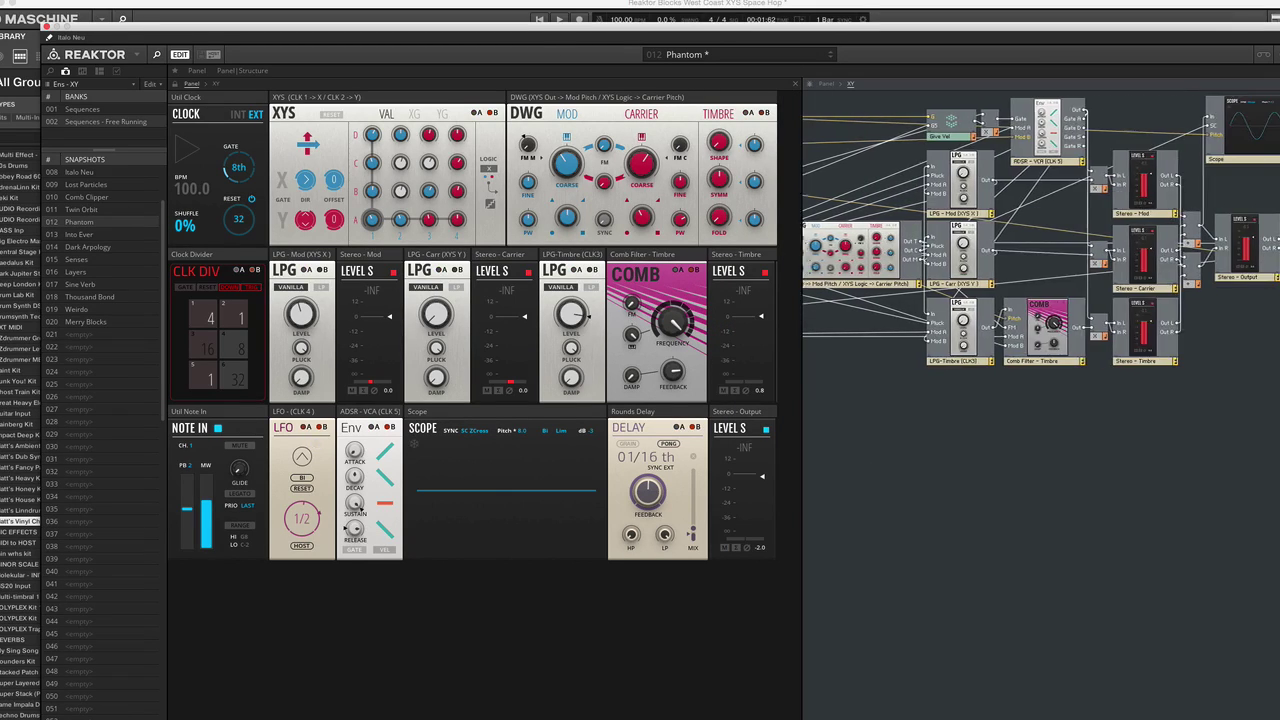
scroll(1040, 237, "left", 10)
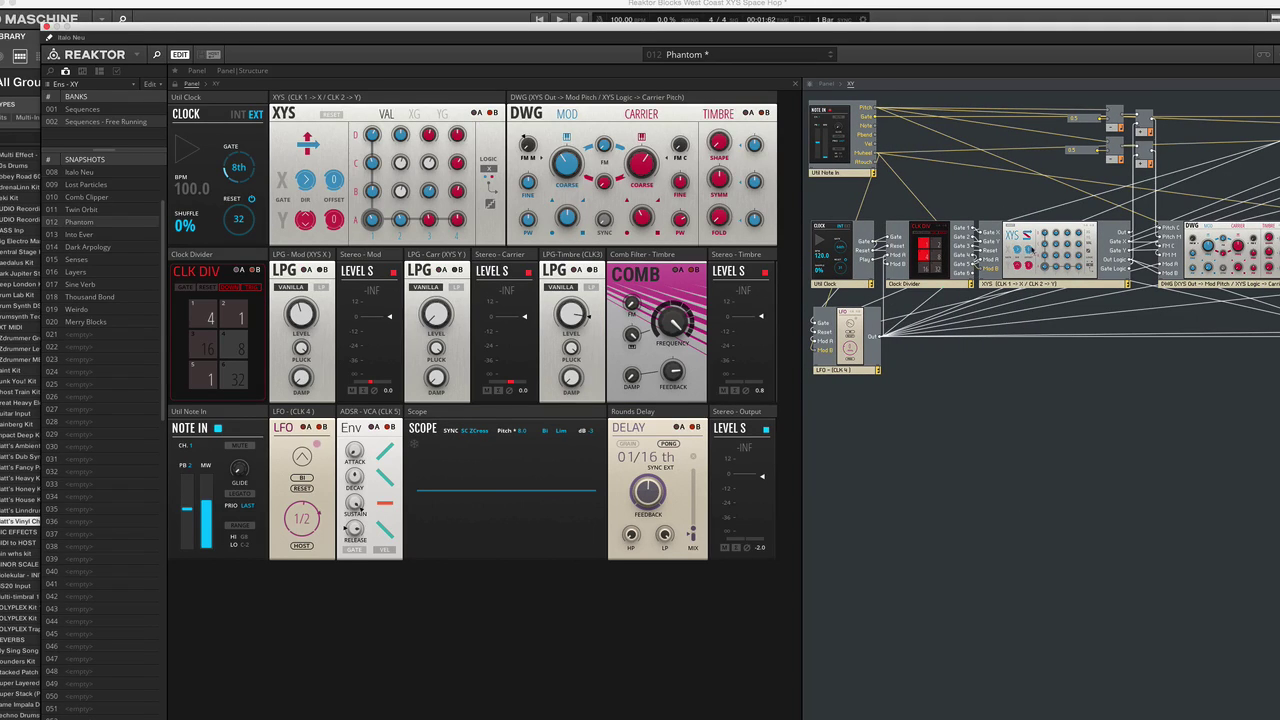
left_click_drag(1030, 249, 1058, 493)
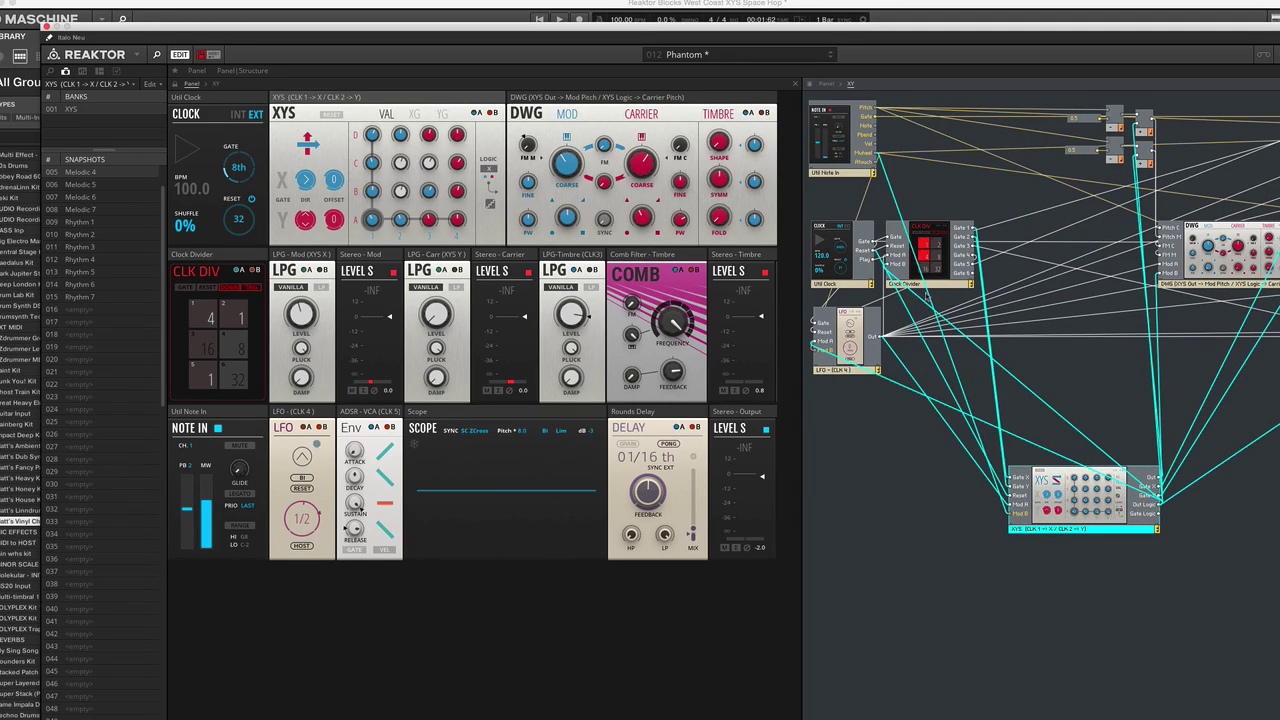